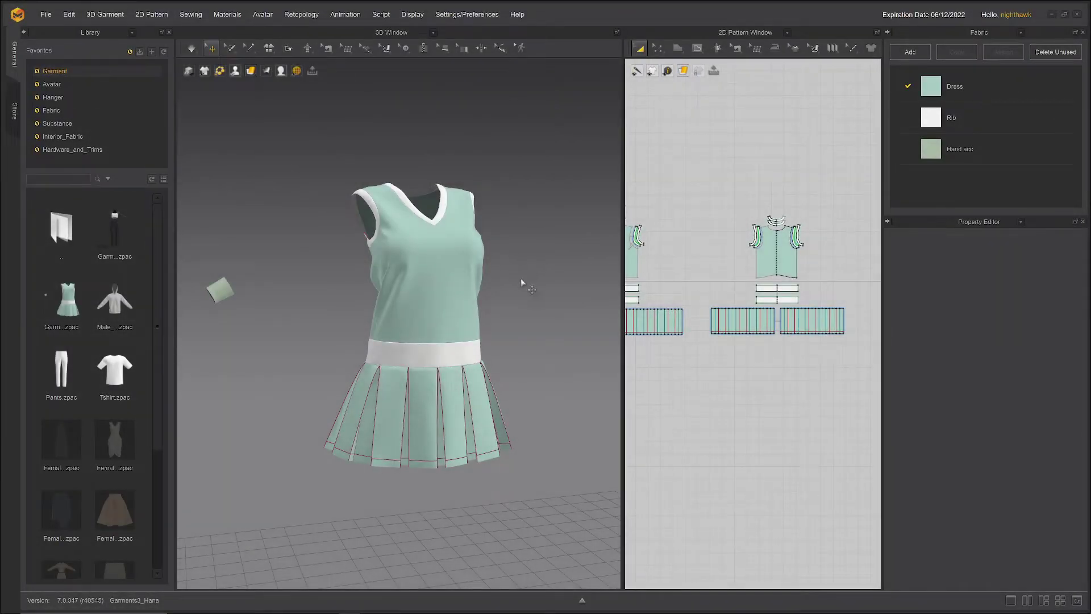
# Step: Select all of the dress patterns and quadrangulate them
pyautogui.moveTo(518, 271); pyautogui.dragTo(530, 288, button='right')
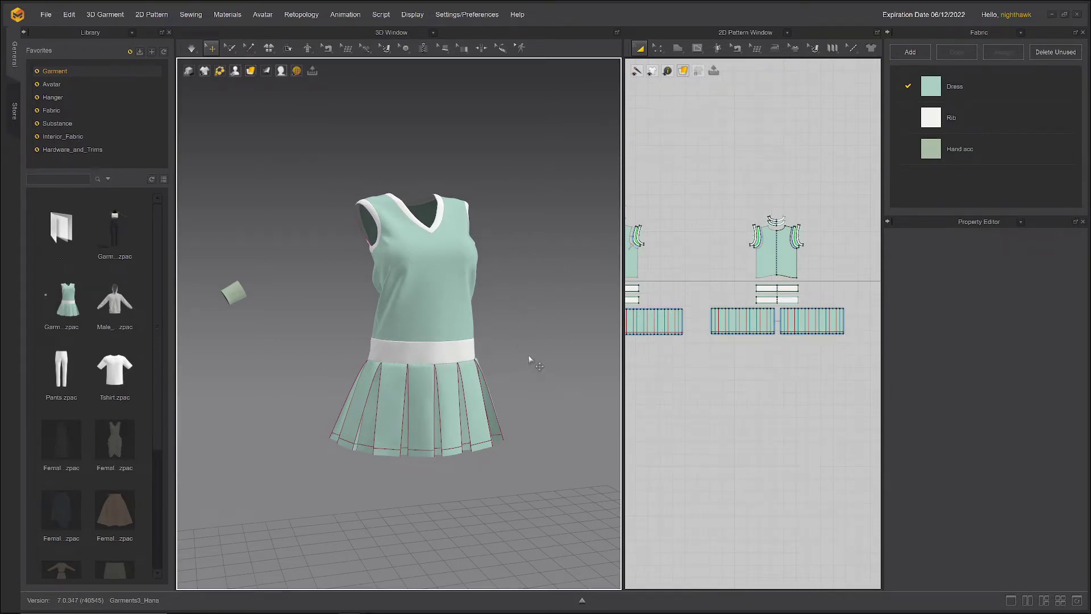
pyautogui.hotkey('ctrl', 'a')
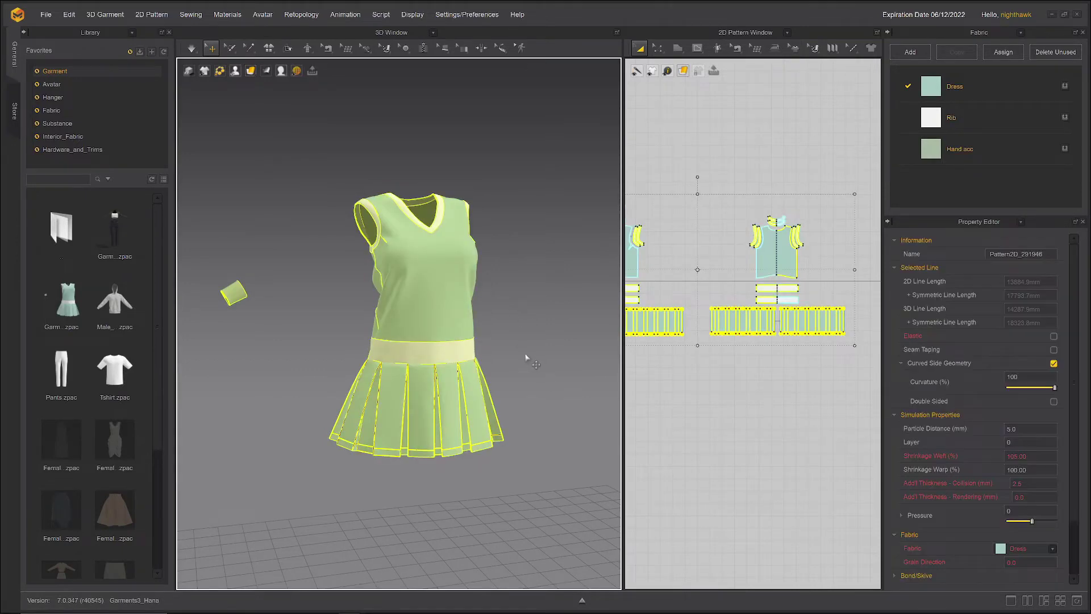
pyautogui.rightClick(422, 291)
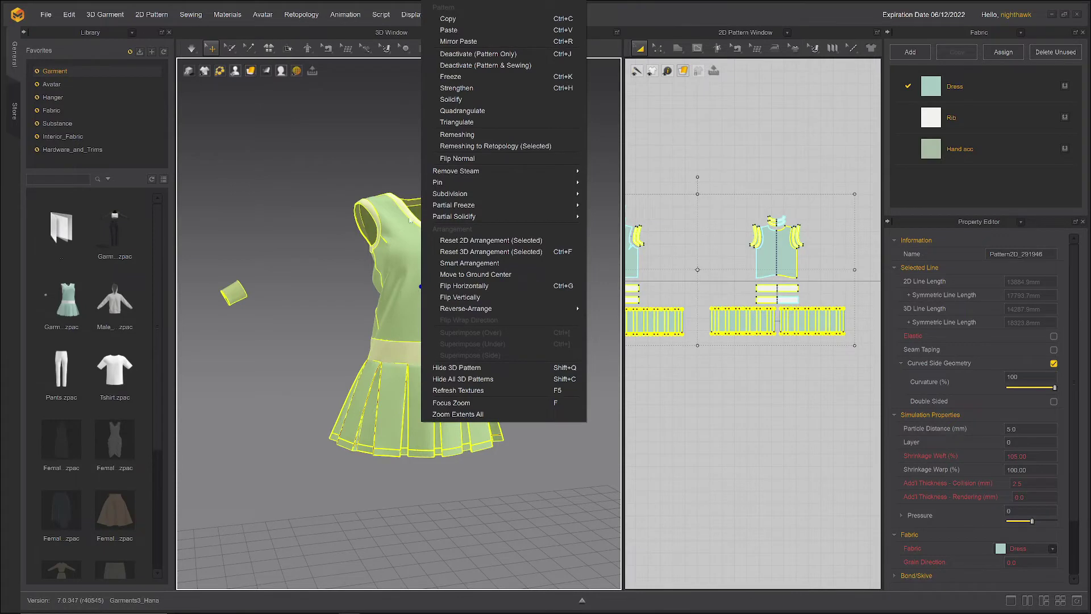
pyautogui.click(453, 116)
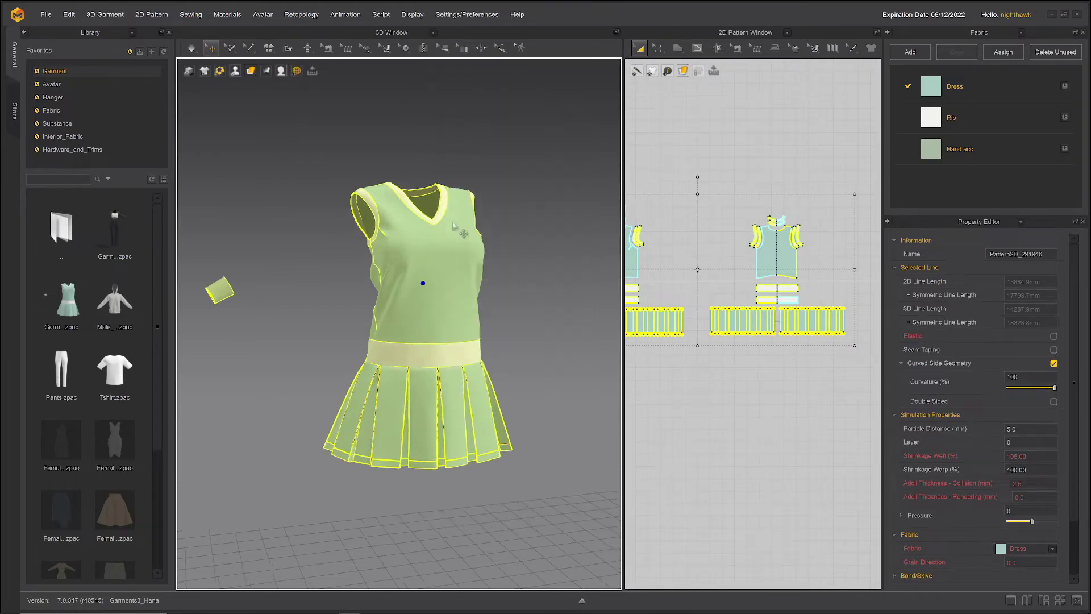
pyautogui.click(507, 355)
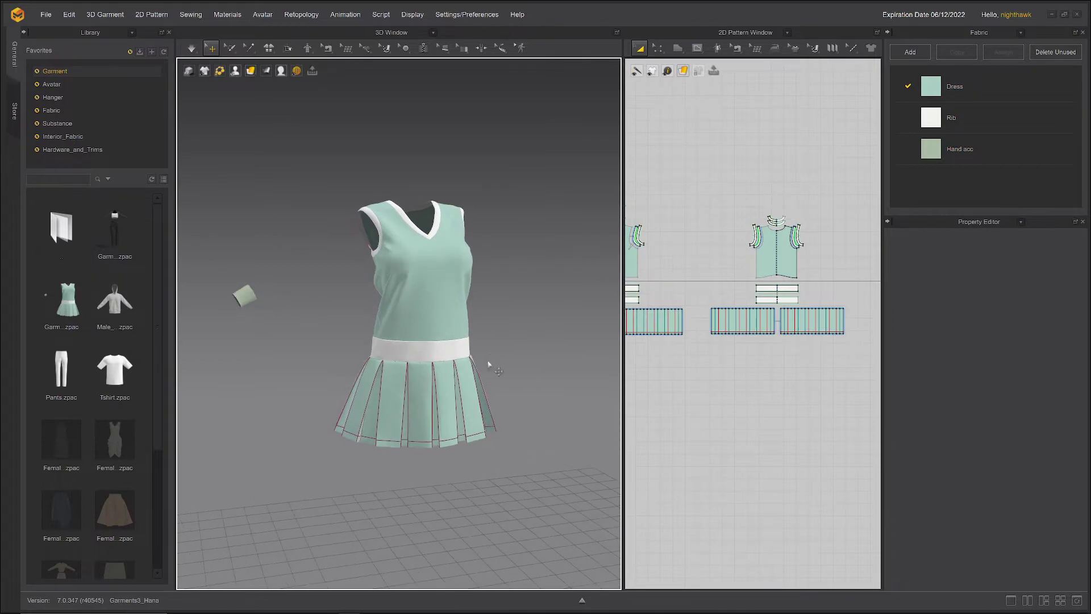
# Step: Export the garment as an FBX file named Clothes2 in the Marvelous Designer Cloth Export folder
pyautogui.click(47, 15)
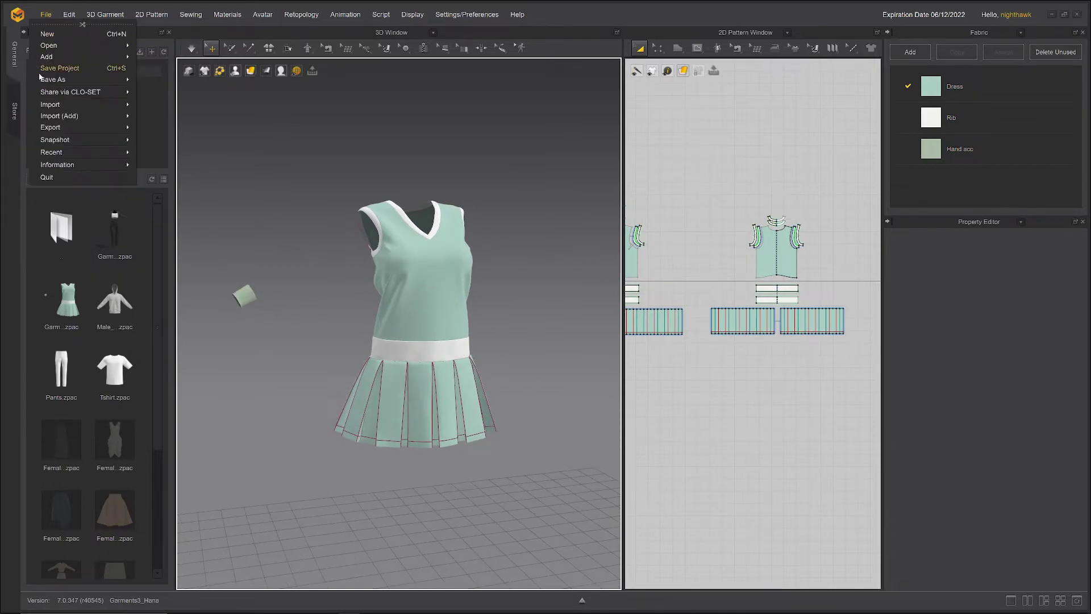
pyautogui.moveTo(54, 133)
pyautogui.click(149, 163)
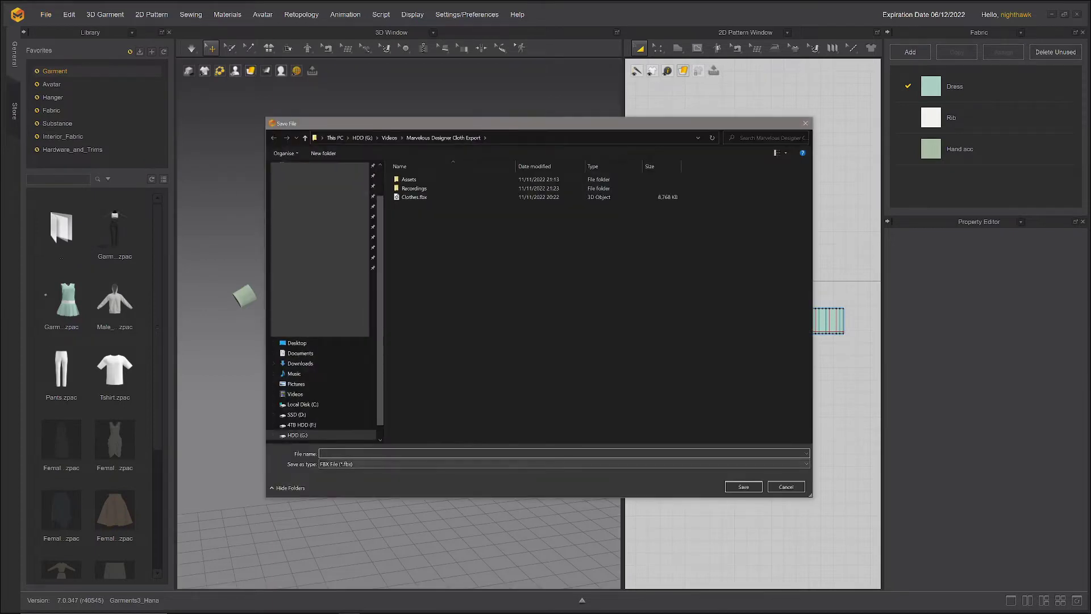
pyautogui.write('Clopth')
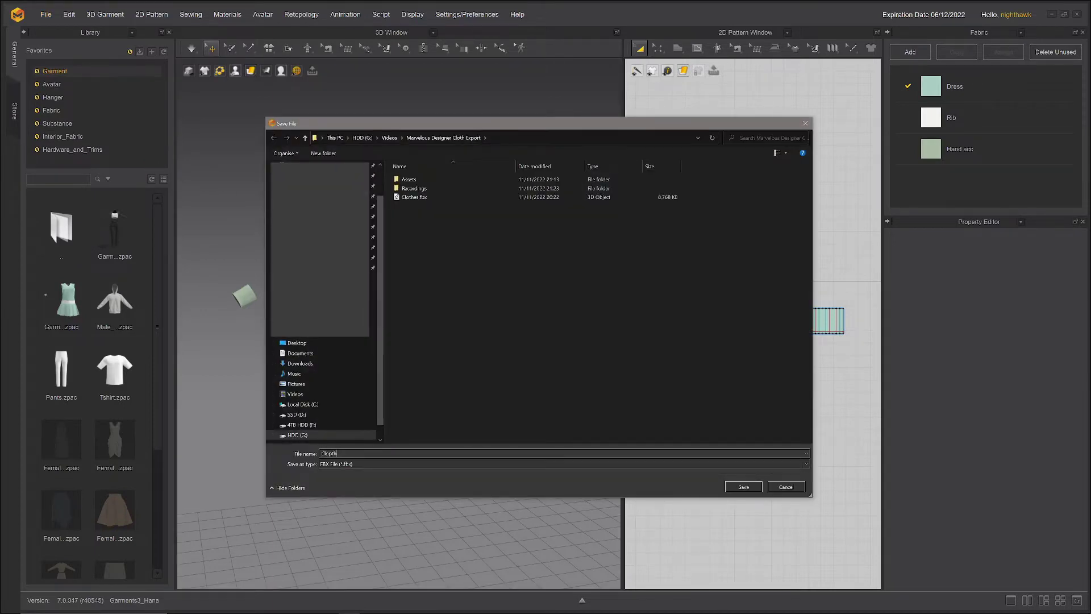
pyautogui.write('Clothes2')
pyautogui.click(743, 490)
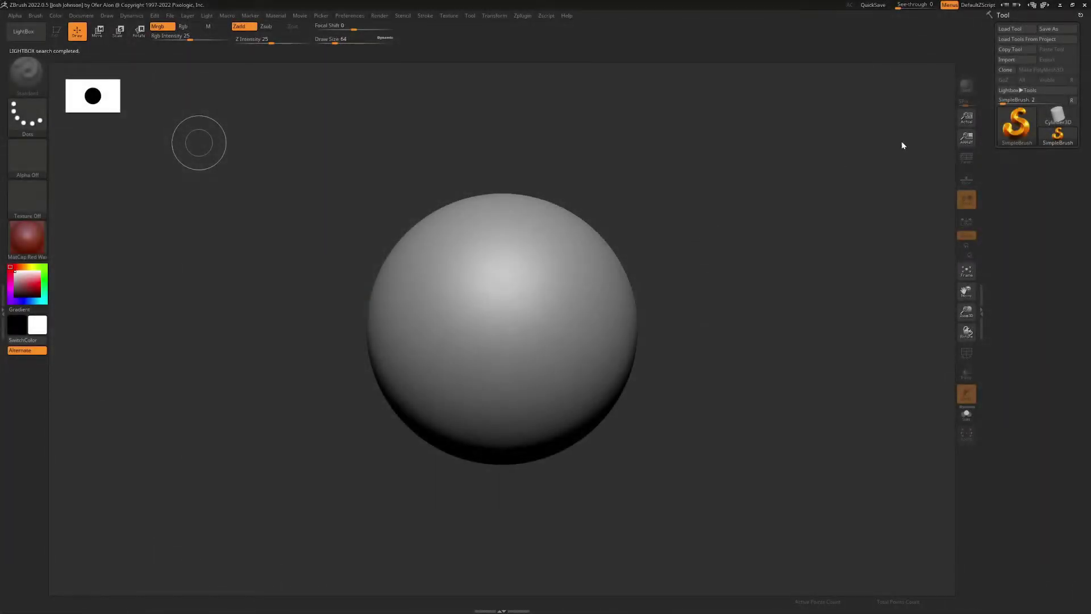
# Step: Switch to ZBrush and import the Clothes2 FBX file with the default import options
pyautogui.click(1011, 59)
pyautogui.click(598, 214)
pyautogui.doubleClick(598, 216)
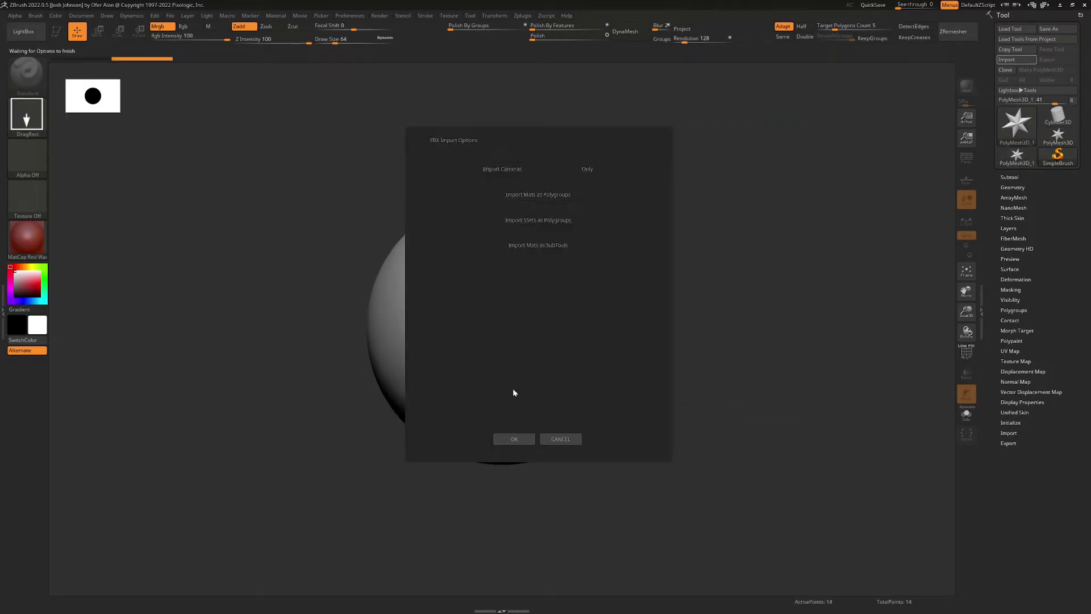
pyautogui.click(515, 439)
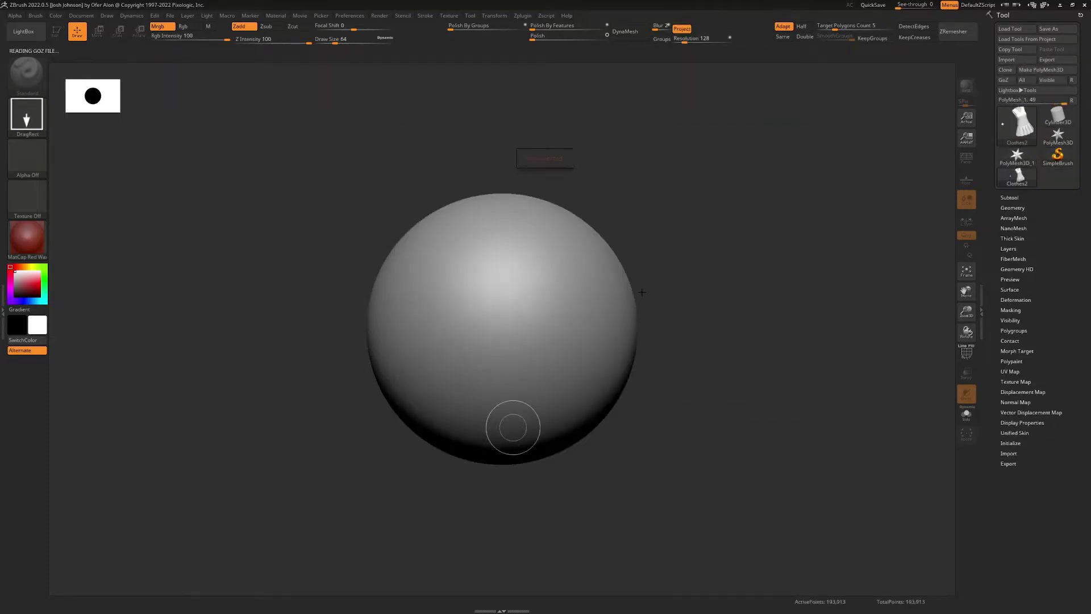
# Step: Choose the MatCap Gray material and place the imported dress on a cleared canvas in edit mode, framed in view
pyautogui.click(26, 239)
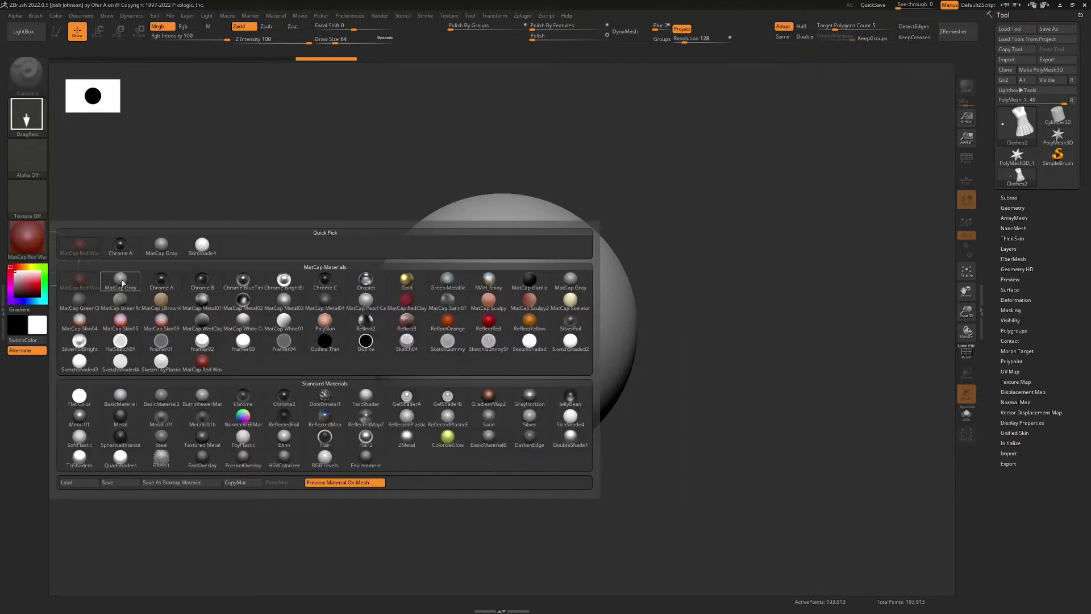
pyautogui.click(121, 281)
pyautogui.moveTo(674, 244); pyautogui.dragTo(673, 572)
pyautogui.press('t')
pyautogui.moveTo(622, 432)
pyautogui.mouseDown()
pyautogui.moveTo(638, 378)
pyautogui.moveTo(573, 429)
pyautogui.mouseUp()
pyautogui.hotkey('ctrl', 'n')
pyautogui.press('f')
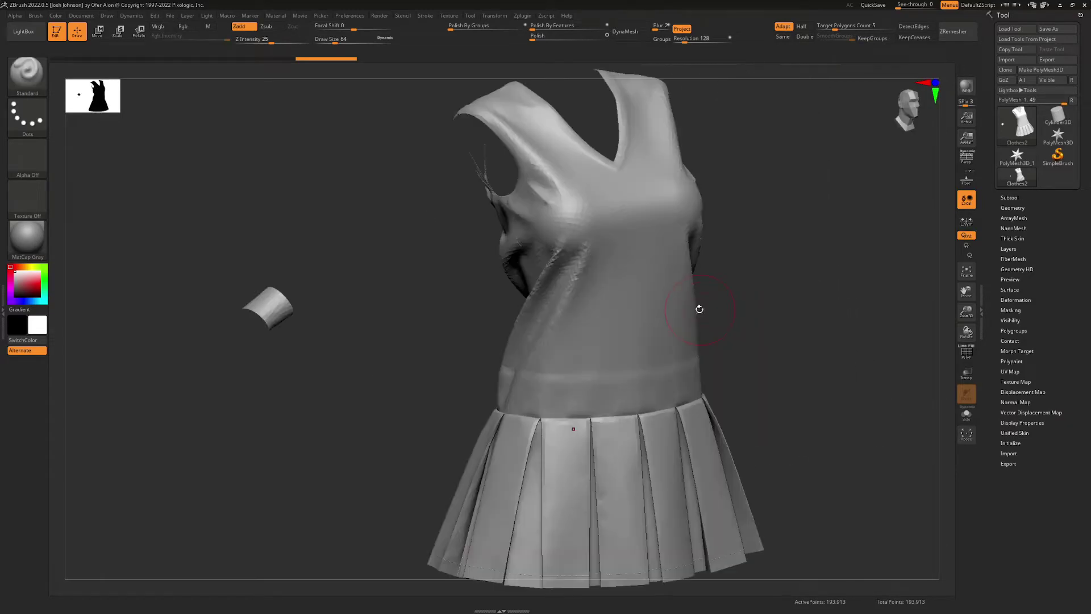
# Step: Show the dress's polyframe and split its single polygroup using Auto Groups With UV
pyautogui.moveTo(750, 347); pyautogui.dragTo(687, 369)
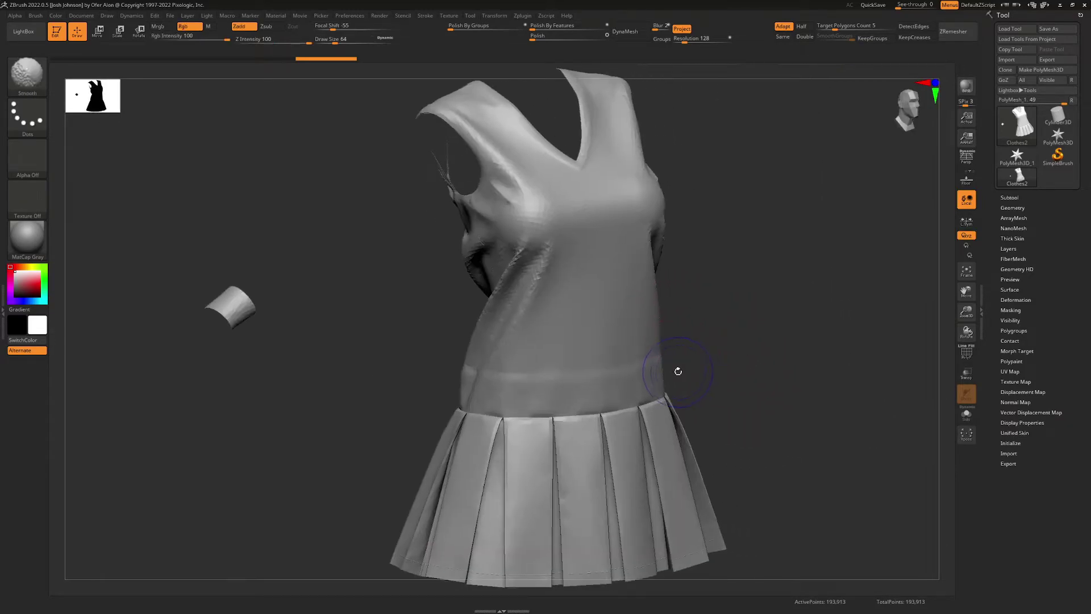
pyautogui.hotkey('shift', 'f')
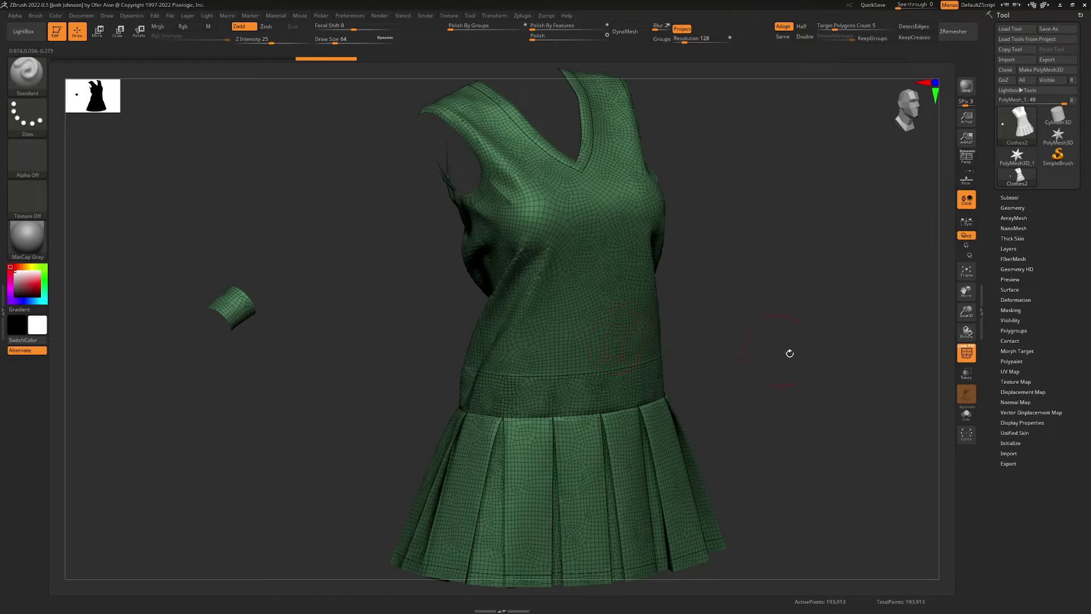
pyautogui.click(1009, 330)
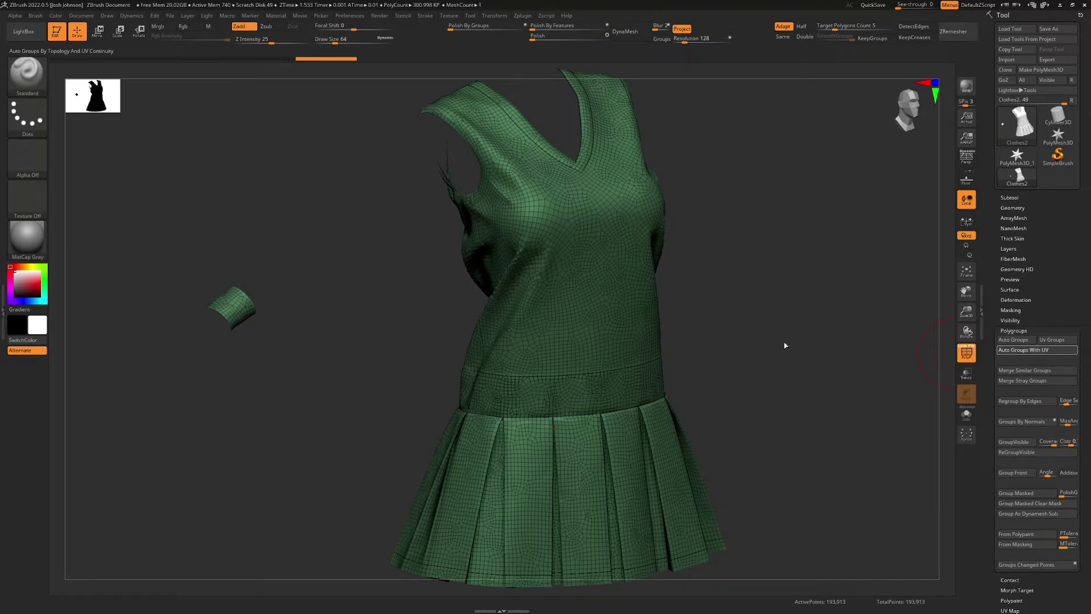
# Step: Examine the new polygroup borders and mesh flow around the waistband, bodice and pleats, with and without polyframe
pyautogui.moveTo(698, 256)
pyautogui.mouseDown()
pyautogui.moveTo(714, 360)
pyautogui.moveTo(676, 392)
pyautogui.mouseUp()
pyautogui.hotkey('shift', 'f')
pyautogui.keyDown('ctrl'); pyautogui.moveTo(675, 390); pyautogui.dragTo(677, 455, button='right'); pyautogui.keyUp('ctrl')
pyautogui.hotkey('shift', 'f')
pyautogui.moveTo(932, 341)
pyautogui.mouseDown(button='right')
pyautogui.moveTo(798, 328)
pyautogui.moveTo(817, 321)
pyautogui.moveTo(613, 329)
pyautogui.moveTo(687, 330)
pyautogui.moveTo(676, 331)
pyautogui.mouseUp(button='right')
pyautogui.moveTo(666, 390); pyautogui.dragTo(664, 386, button='right')
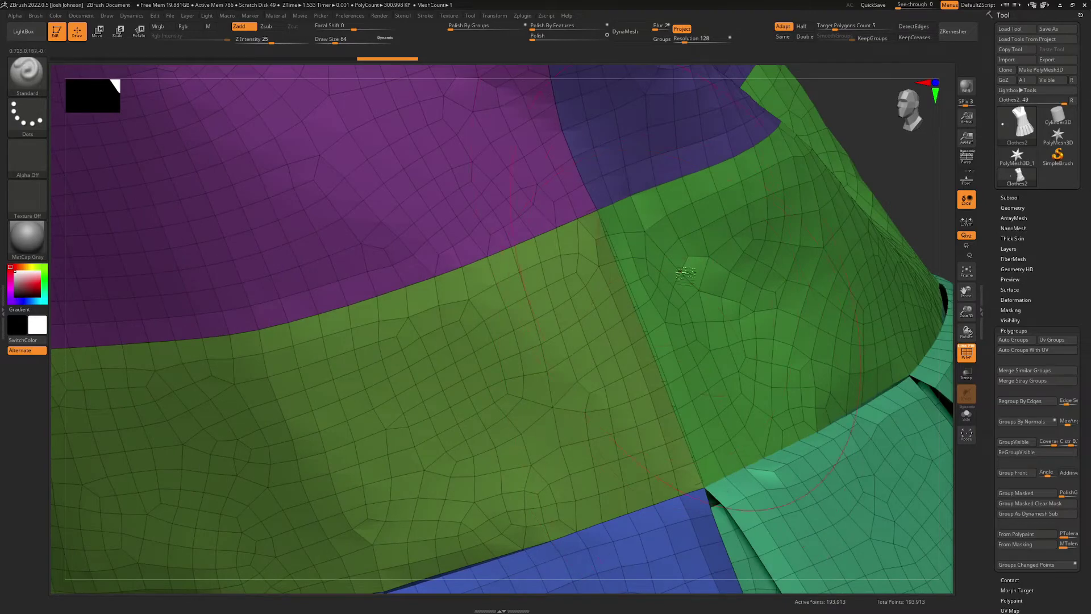
pyautogui.keyDown('ctrl'); pyautogui.moveTo(745, 426); pyautogui.dragTo(520, 409, button='right'); pyautogui.keyUp('ctrl')
pyautogui.hotkey('shift', 'f')
pyautogui.hotkey('shift', 'f')
pyautogui.moveTo(612, 382)
pyautogui.mouseDown(button='right')
pyautogui.moveTo(594, 373)
pyautogui.moveTo(622, 368)
pyautogui.mouseUp(button='right')
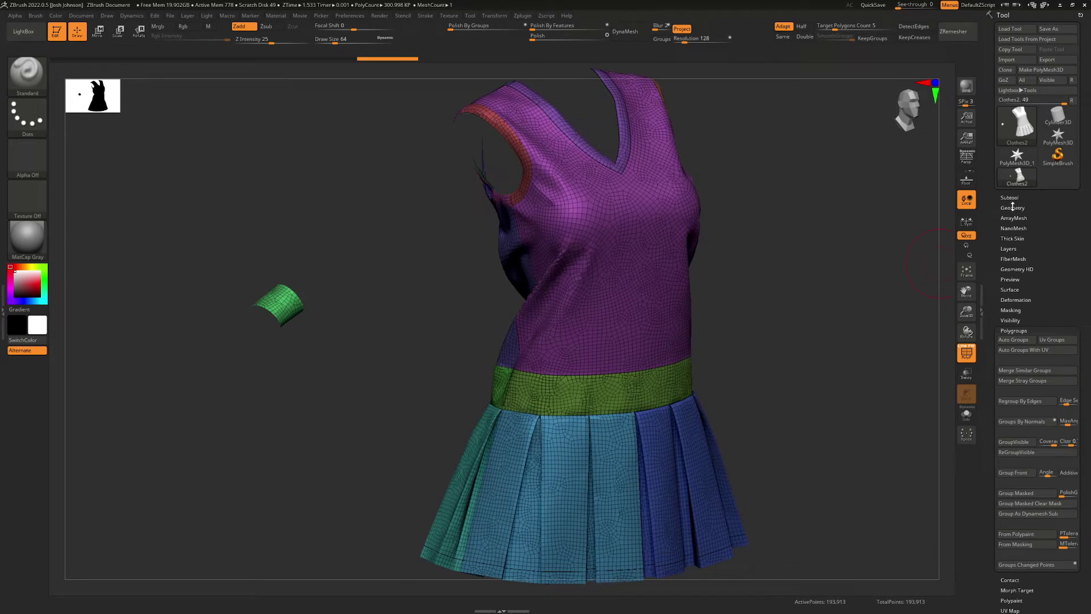
# Step: ZRemesh the dress with KeepGroups on, SmoothGroups at its minimum and a target polygon count of 35
pyautogui.click(1013, 207)
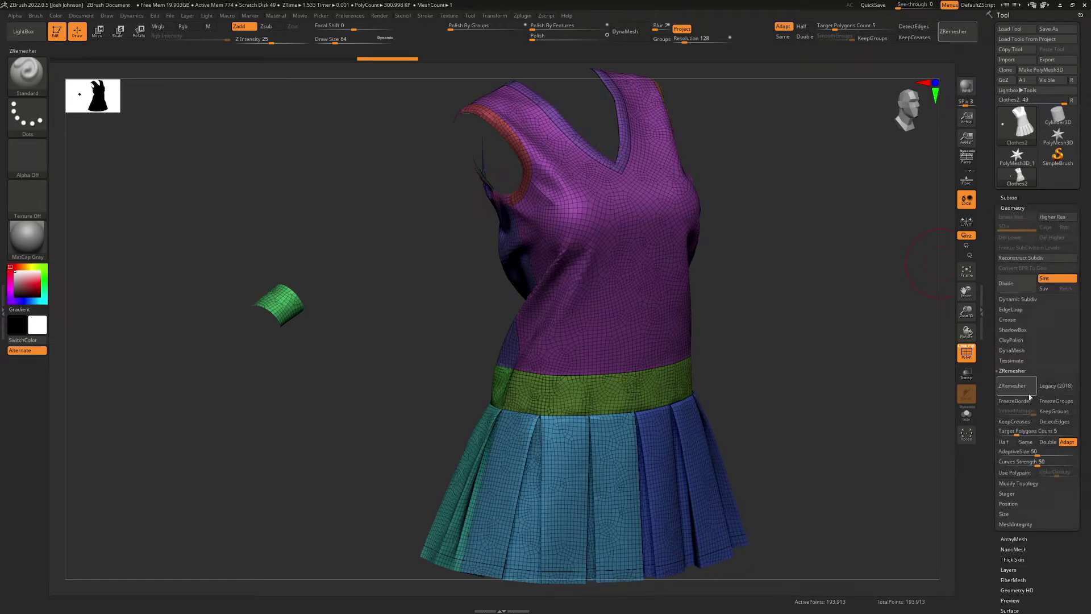
pyautogui.click(1054, 416)
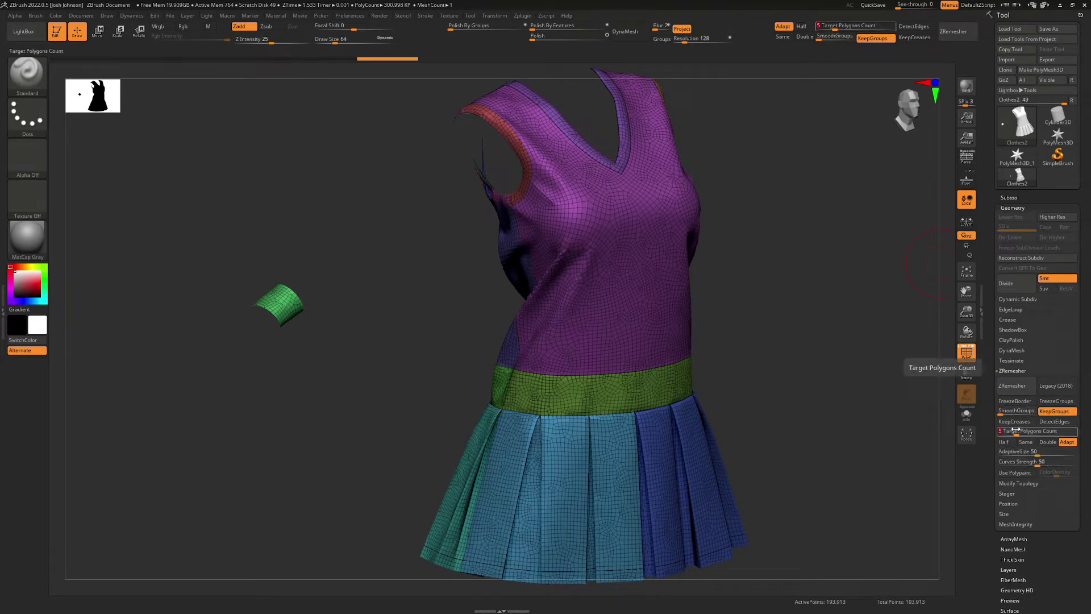
pyautogui.click(1004, 391)
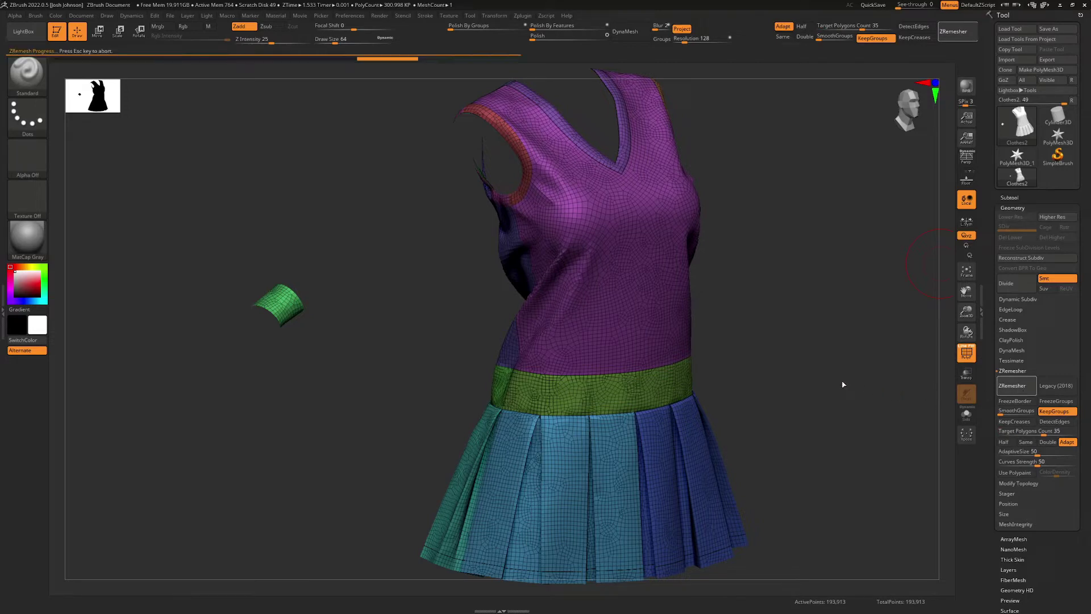
# Step: Examine the remeshed topology around the armhole, side seam and bodice folds, with and without polyframe
pyautogui.moveTo(724, 382); pyautogui.dragTo(502, 346)
pyautogui.moveTo(504, 347); pyautogui.dragTo(544, 325, button='right')
pyautogui.hotkey('shift', 'f')
pyautogui.keyDown('alt'); pyautogui.moveTo(631, 254); pyautogui.dragTo(510, 409, button='right'); pyautogui.keyUp('alt')
pyautogui.moveTo(591, 394); pyautogui.dragTo(614, 370, button='right')
pyautogui.moveTo(797, 315); pyautogui.dragTo(638, 276, button='right')
pyautogui.hotkey('shift', 'f')
pyautogui.moveTo(682, 190); pyautogui.dragTo(684, 213, button='right')
pyautogui.keyDown('ctrl'); pyautogui.moveTo(685, 213); pyautogui.dragTo(705, 315, button='right'); pyautogui.keyUp('ctrl')
pyautogui.hotkey('shift', 'f')
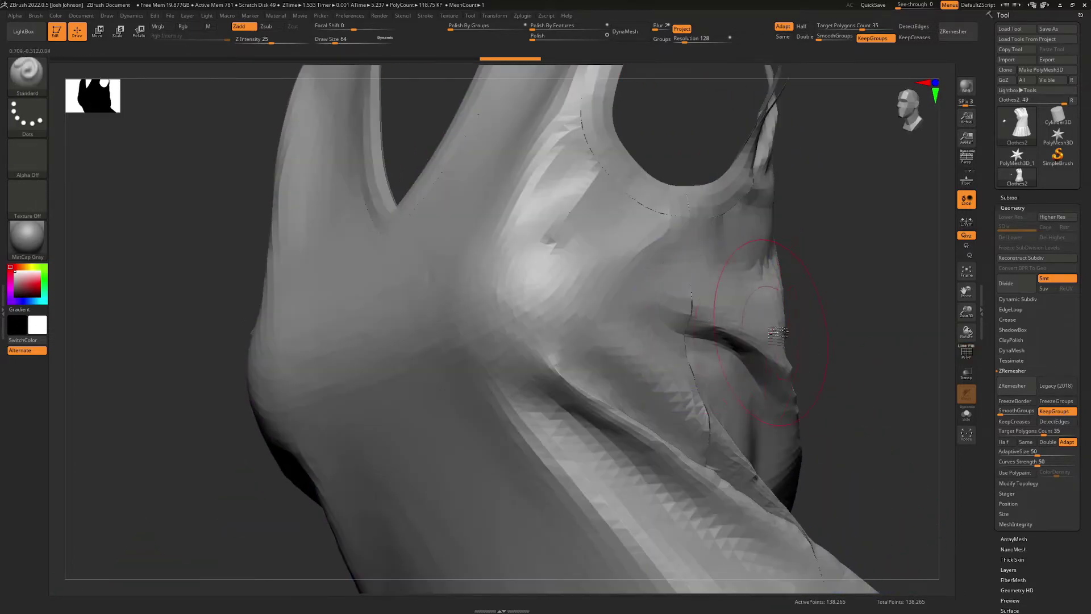
pyautogui.moveTo(778, 333); pyautogui.dragTo(825, 319)
# Step: Set the Panel Loops options to Polish 0, Bevel 0 and Elevation -100
pyautogui.click(1013, 309)
pyautogui.keyDown('ctrl'); pyautogui.moveTo(789, 319); pyautogui.dragTo(778, 278, button='right'); pyautogui.keyUp('ctrl')
pyautogui.moveTo(777, 279); pyautogui.dragTo(797, 312, button='right')
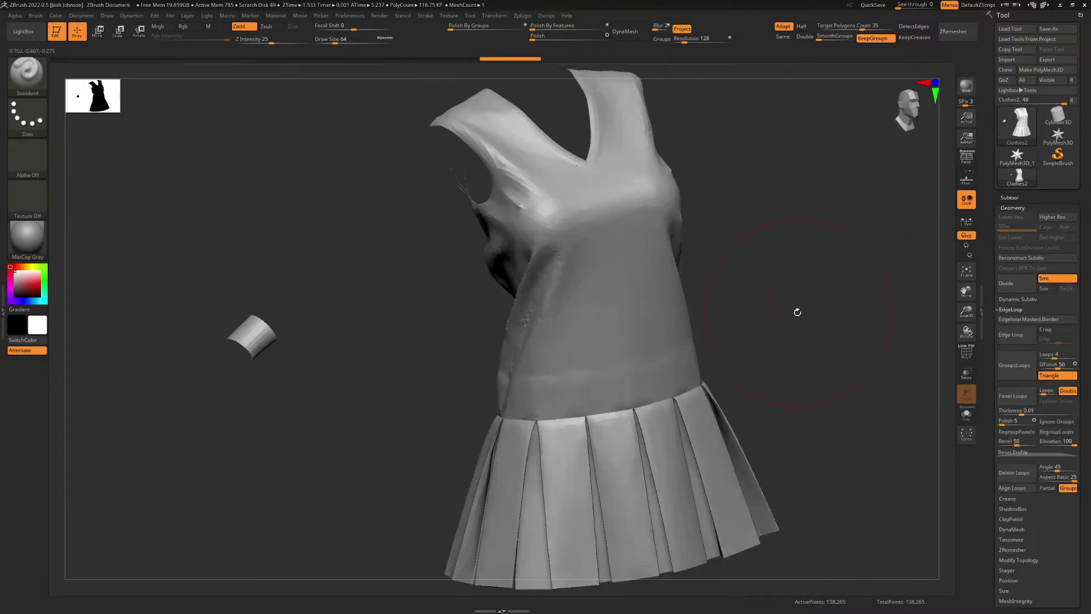
pyautogui.moveTo(822, 327); pyautogui.dragTo(832, 320)
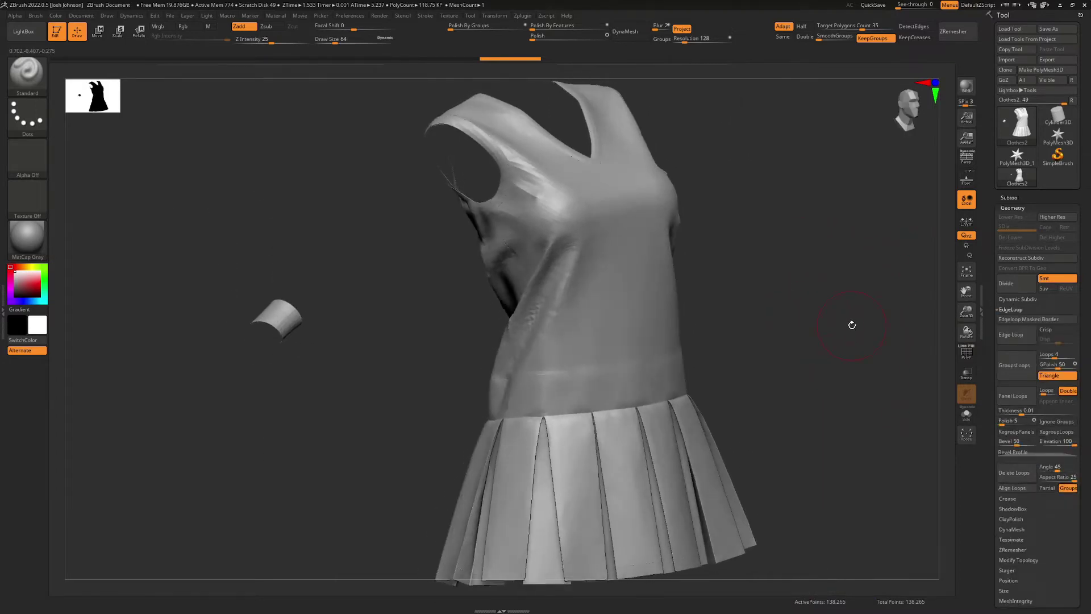
pyautogui.moveTo(856, 325); pyautogui.dragTo(845, 326)
pyautogui.hotkey('shift', 'f')
pyautogui.keyDown('ctrl'); pyautogui.moveTo(643, 341); pyautogui.dragTo(675, 358, button='right'); pyautogui.keyUp('ctrl')
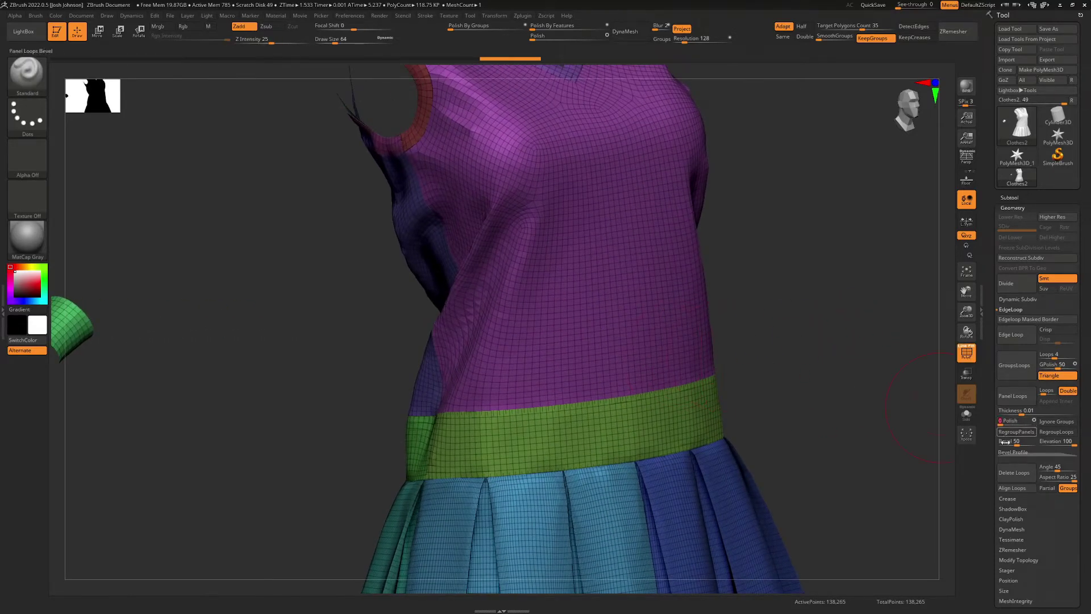
pyautogui.moveTo(1055, 444); pyautogui.dragTo(1052, 445)
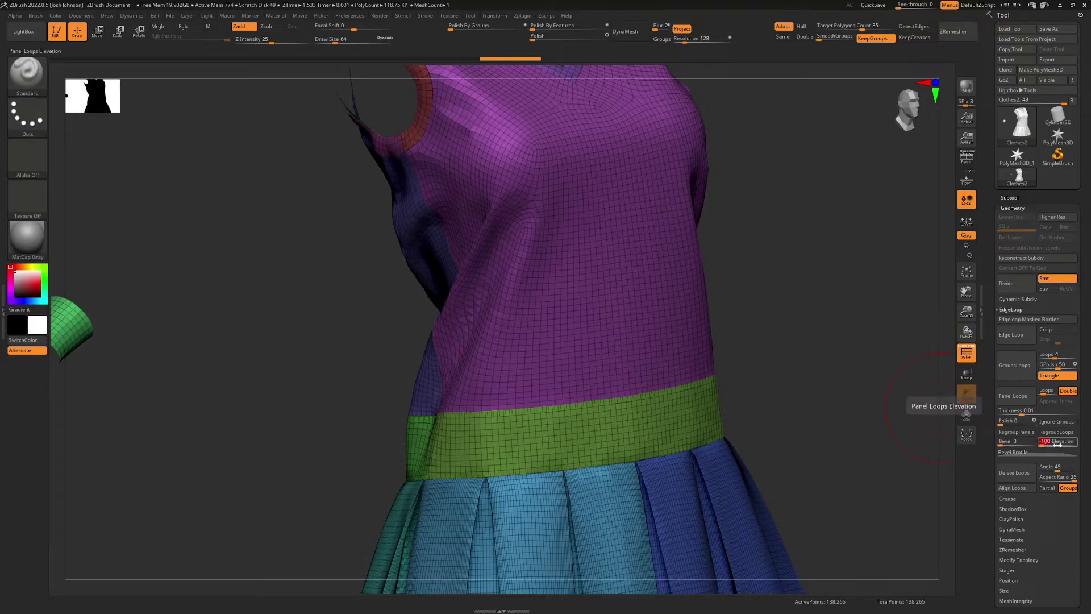
# Step: Give the dress panels thickness by running Panel Loops with a thickness of 0.01
pyautogui.moveTo(824, 347); pyautogui.dragTo(910, 415)
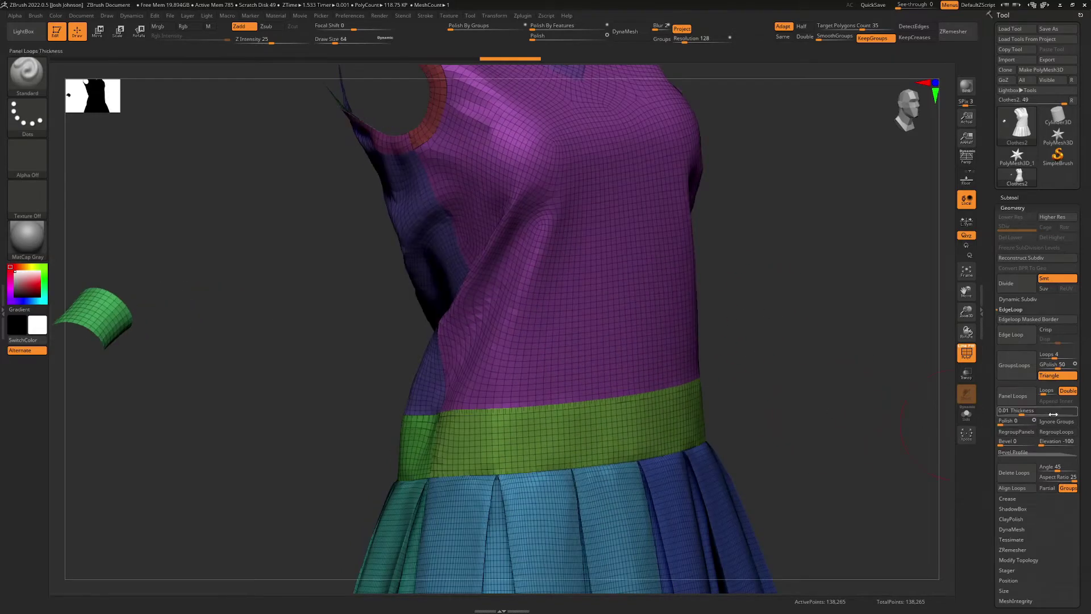
pyautogui.moveTo(831, 418); pyautogui.dragTo(804, 401)
pyautogui.press('f')
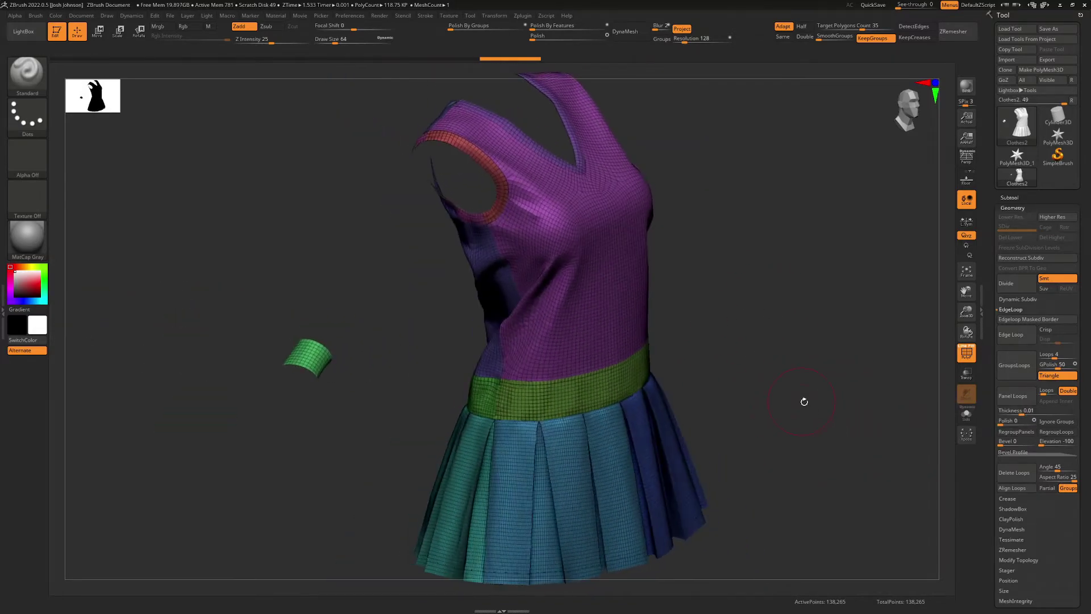
pyautogui.click(1018, 401)
# Step: Examine the added thickness and edge loops along the garment's seams and open edges
pyautogui.hotkey('shift', 'f')
pyautogui.keyDown('ctrl'); pyautogui.moveTo(537, 307); pyautogui.dragTo(552, 437, button='right'); pyautogui.keyUp('ctrl')
pyautogui.moveTo(575, 381); pyautogui.dragTo(594, 322, button='right')
pyautogui.hotkey('shift', 'f')
pyautogui.hotkey('shift', 'f')
pyautogui.moveTo(787, 278); pyautogui.dragTo(687, 444, button='right')
pyautogui.hotkey('shift', 'f')
pyautogui.moveTo(685, 280); pyautogui.dragTo(690, 302, button='right')
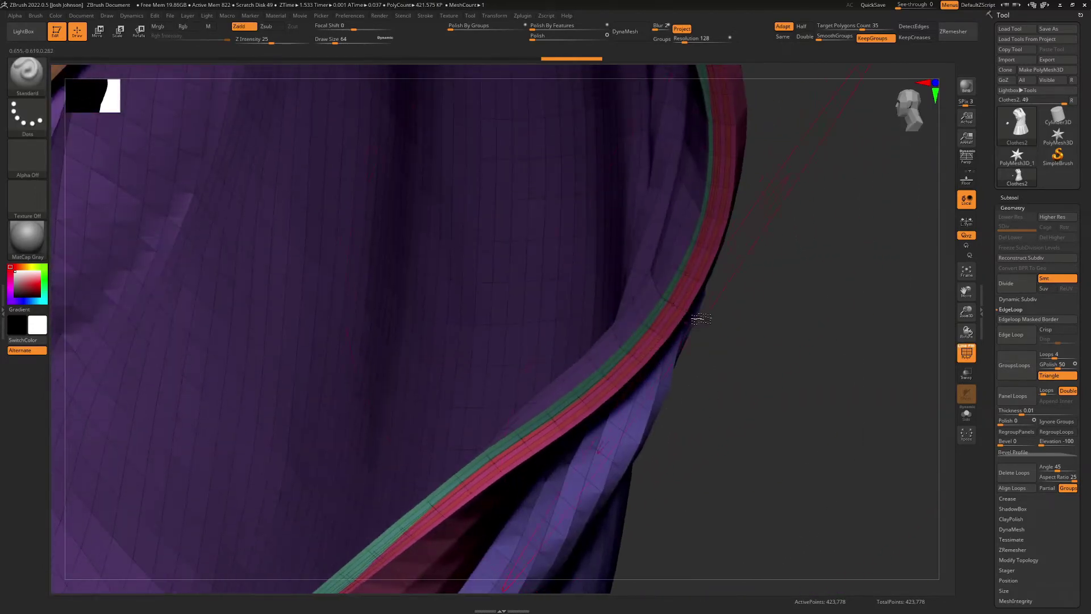
# Step: Examine the whole thickened dress and the join between the waistband and the skirt pleats
pyautogui.press('f')
pyautogui.hotkey('shift', 'f')
pyautogui.moveTo(488, 307); pyautogui.dragTo(509, 376, button='right')
pyautogui.hotkey('shift', 'f')
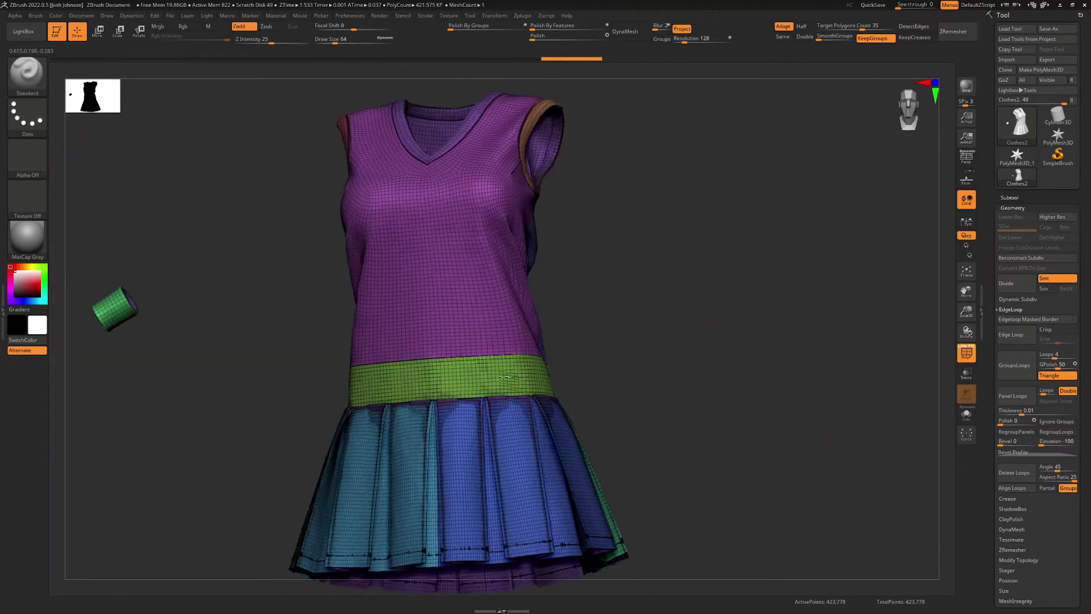
pyautogui.hotkey('shift', 'f')
pyautogui.scroll(8, 562, 312)
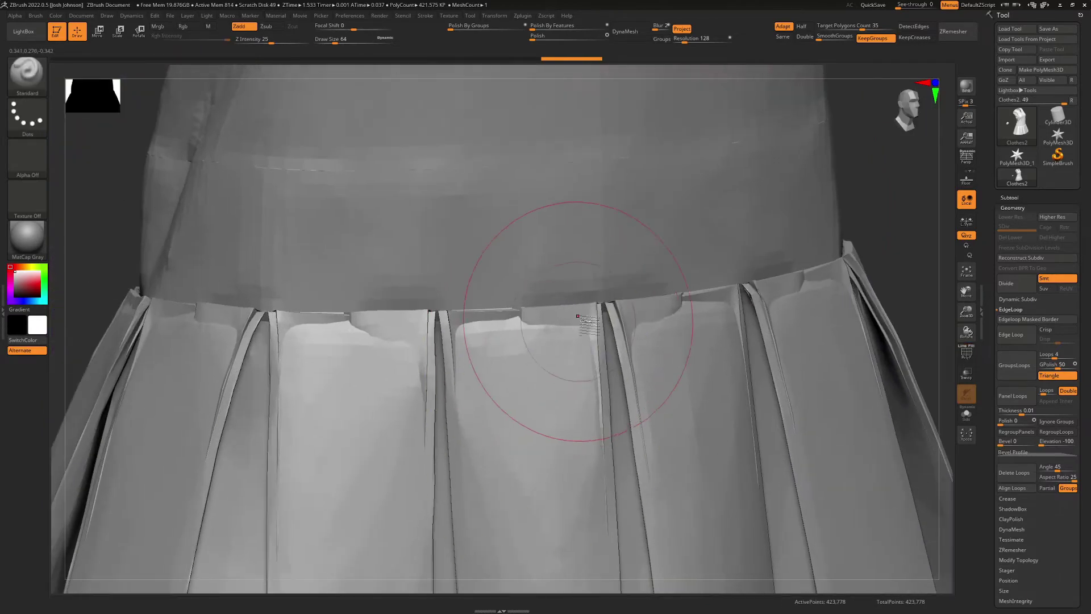
pyautogui.moveTo(577, 316); pyautogui.dragTo(462, 338, button='right')
pyautogui.hotkey('shift', 'f')
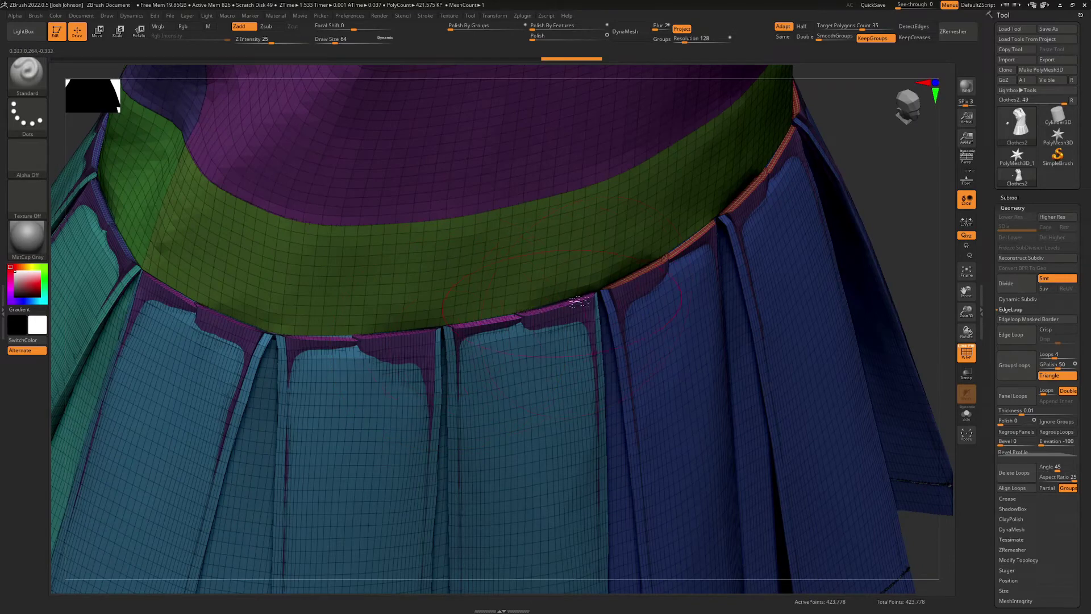
pyautogui.hotkey('shift', 'f')
# Step: Subdivide the dress to subdivision level 3 and check the smoothed surface without polyframe
pyautogui.press('f')
pyautogui.moveTo(580, 301)
pyautogui.mouseDown(button='right')
pyautogui.moveTo(652, 317)
pyautogui.moveTo(509, 314)
pyautogui.moveTo(549, 233)
pyautogui.moveTo(518, 199)
pyautogui.moveTo(531, 339)
pyautogui.moveTo(565, 316)
pyautogui.mouseUp(button='right')
pyautogui.hotkey('ctrl', 'd')
pyautogui.hotkey('shift', 'f')
pyautogui.hotkey('shift', 'f')
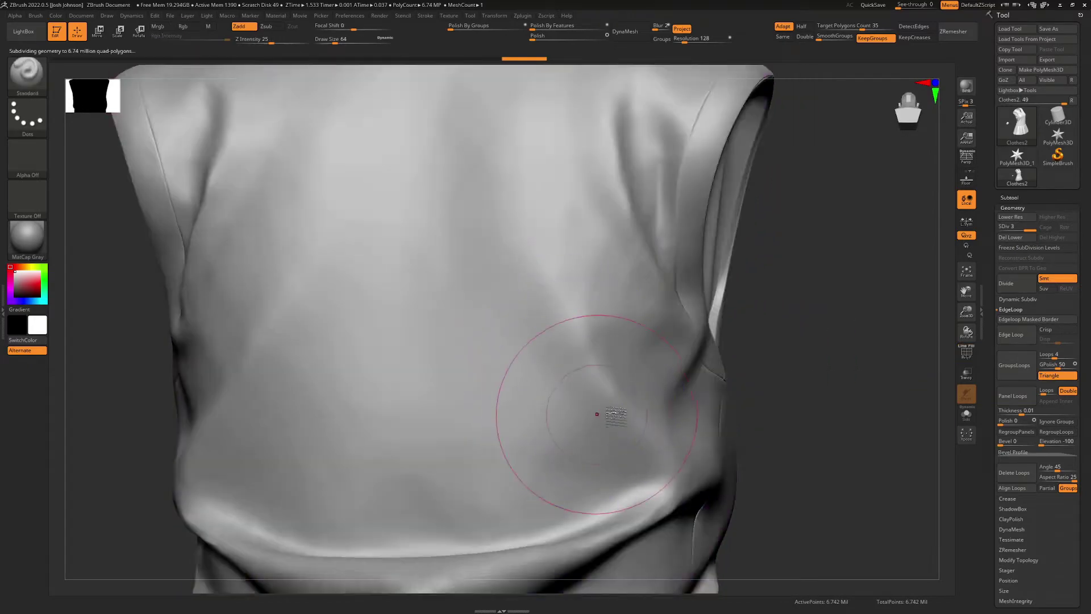
# Step: Set the brush's draw size to about 87 for touching up the folds and seams of the bodice
pyautogui.moveTo(584, 414); pyautogui.dragTo(597, 389, button='right')
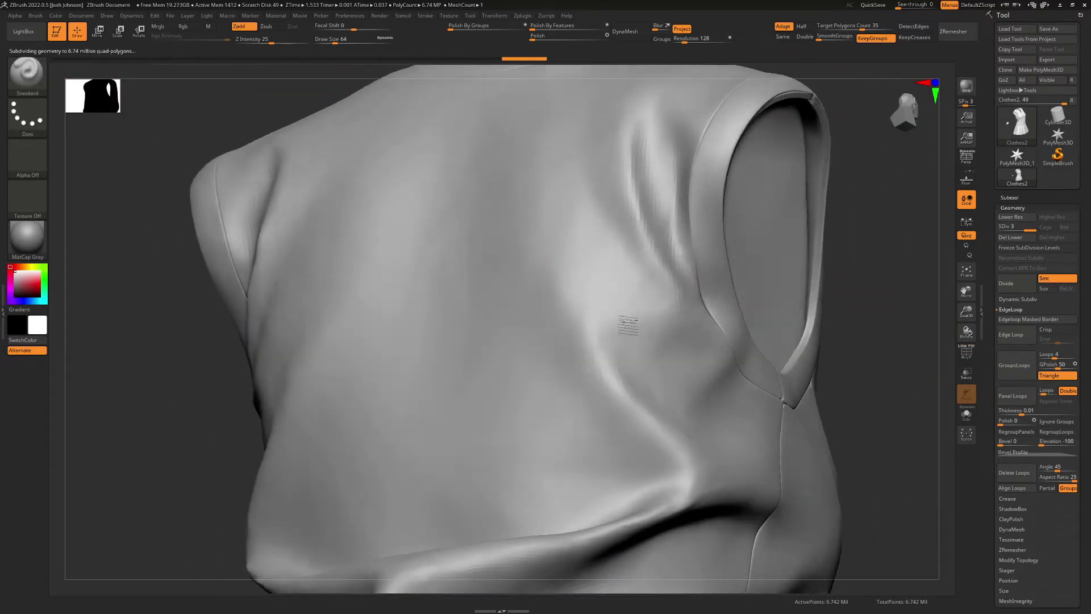
pyautogui.moveTo(628, 325); pyautogui.dragTo(569, 301, button='right')
pyautogui.moveTo(561, 406)
pyautogui.keyDown('ctrl'); pyautogui.mouseDown(button='right')
pyautogui.moveTo(576, 325)
pyautogui.moveTo(535, 363)
pyautogui.mouseUp(button='right'); pyautogui.keyUp('ctrl')
pyautogui.press('s')
pyautogui.moveTo(530, 363); pyautogui.dragTo(579, 359)
pyautogui.moveTo(591, 420); pyautogui.dragTo(628, 454, button='right')
pyautogui.keyDown('alt'); pyautogui.moveTo(628, 455); pyautogui.dragTo(575, 356, button='right'); pyautogui.keyUp('alt')
pyautogui.press('shift')
pyautogui.moveTo(409, 298); pyautogui.dragTo(453, 361, button='right')
pyautogui.press('s')
pyautogui.moveTo(449, 350); pyautogui.dragTo(457, 349)
# Step: Smooth out uneven areas of the dress surface with Smooth brush strokes
pyautogui.moveTo(445, 365); pyautogui.dragTo(433, 340, button='right')
pyautogui.keyDown('shift'); pyautogui.moveTo(393, 265); pyautogui.dragTo(387, 302); pyautogui.keyUp('shift')
pyautogui.moveTo(392, 302); pyautogui.dragTo(373, 341, button='right')
pyautogui.keyDown('shift'); pyautogui.moveTo(372, 358); pyautogui.dragTo(378, 230); pyautogui.keyUp('shift')
pyautogui.moveTo(392, 236)
pyautogui.mouseDown(button='right')
pyautogui.moveTo(441, 243)
pyautogui.moveTo(405, 252)
pyautogui.moveTo(443, 258)
pyautogui.mouseUp(button='right')
pyautogui.keyDown('shift'); pyautogui.moveTo(300, 318); pyautogui.dragTo(294, 273); pyautogui.keyUp('shift')
pyautogui.moveTo(287, 250)
pyautogui.mouseDown(button='right')
pyautogui.moveTo(478, 242)
pyautogui.moveTo(540, 326)
pyautogui.mouseUp(button='right')
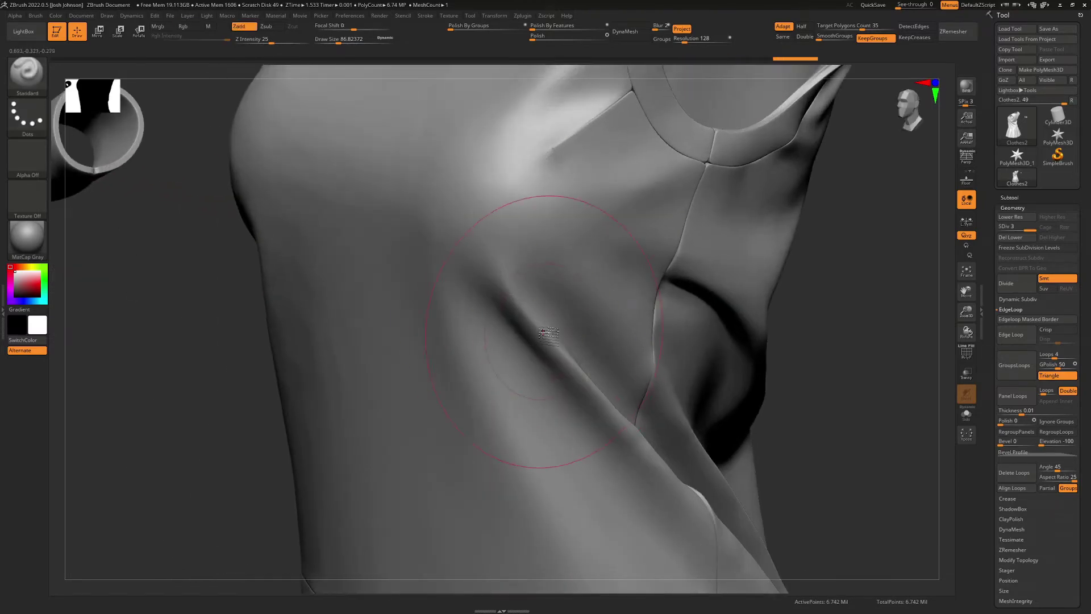
# Step: Set the brush's draw size to about 62 and smooth the diagonal folds on the side and chest of the bodice
pyautogui.press('s')
pyautogui.moveTo(544, 332); pyautogui.dragTo(536, 333)
pyautogui.moveTo(550, 344); pyautogui.dragTo(503, 347, button='right')
pyautogui.keyDown('shift'); pyautogui.moveTo(639, 444); pyautogui.dragTo(514, 296); pyautogui.keyUp('shift')
pyautogui.moveTo(616, 205)
pyautogui.mouseDown(button='right')
pyautogui.moveTo(455, 270)
pyautogui.moveTo(557, 253)
pyautogui.moveTo(572, 307)
pyautogui.mouseUp(button='right')
pyautogui.press('s')
pyautogui.moveTo(572, 307); pyautogui.dragTo(578, 308)
pyautogui.keyDown('shift'); pyautogui.moveTo(528, 281); pyautogui.dragTo(519, 310); pyautogui.keyUp('shift')
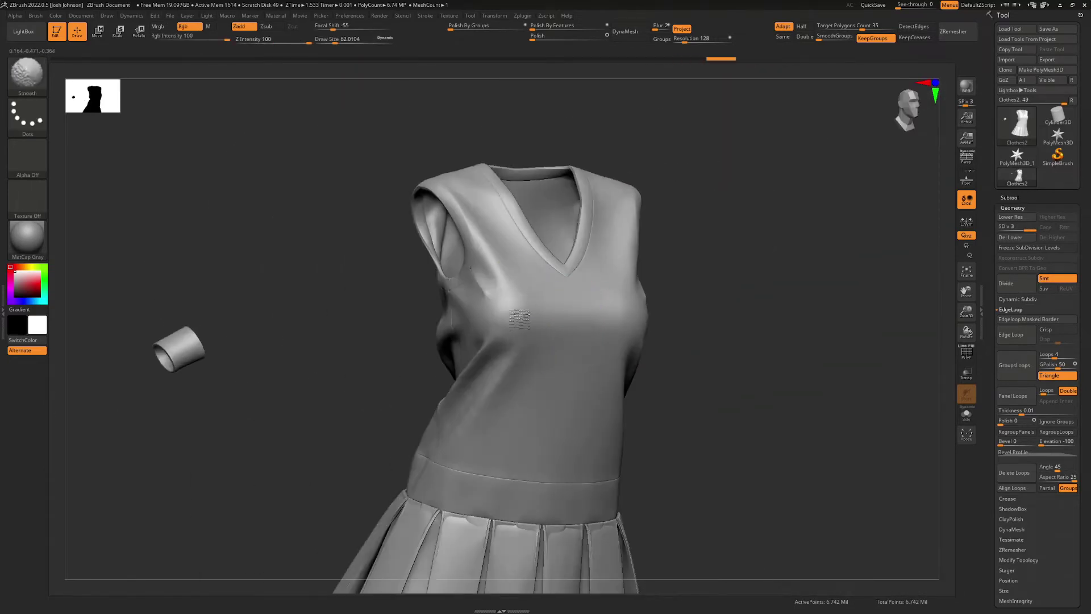
# Step: Examine the bodice folds from both sides and the corner where the side seam meets the waistband
pyautogui.moveTo(613, 293); pyautogui.dragTo(486, 341, button='right')
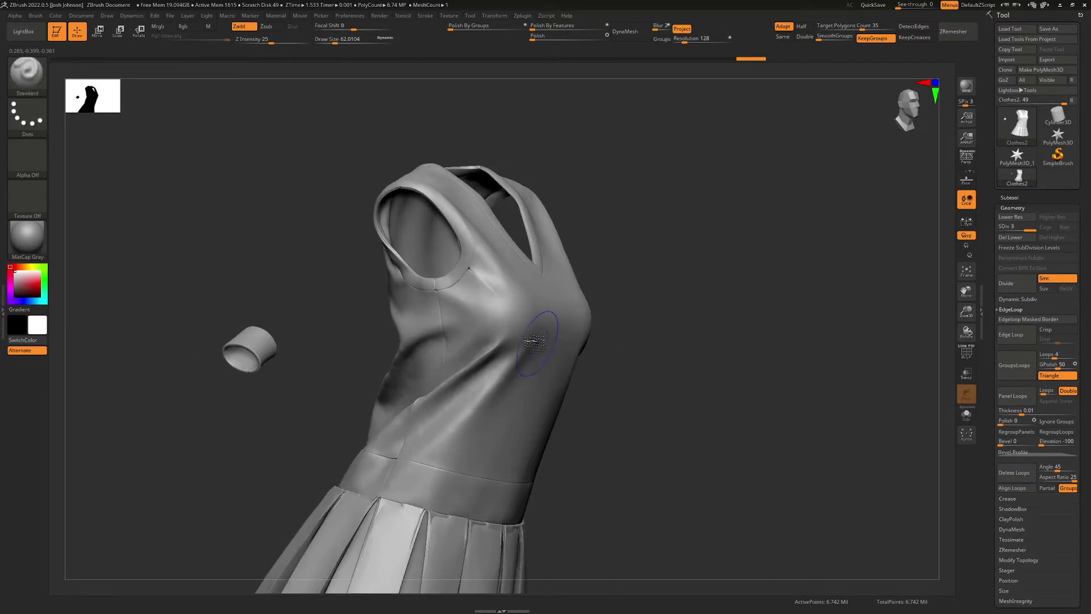
pyautogui.moveTo(477, 416)
pyautogui.mouseDown(button='right')
pyautogui.moveTo(484, 322)
pyautogui.moveTo(572, 360)
pyautogui.moveTo(429, 339)
pyautogui.mouseUp(button='right')
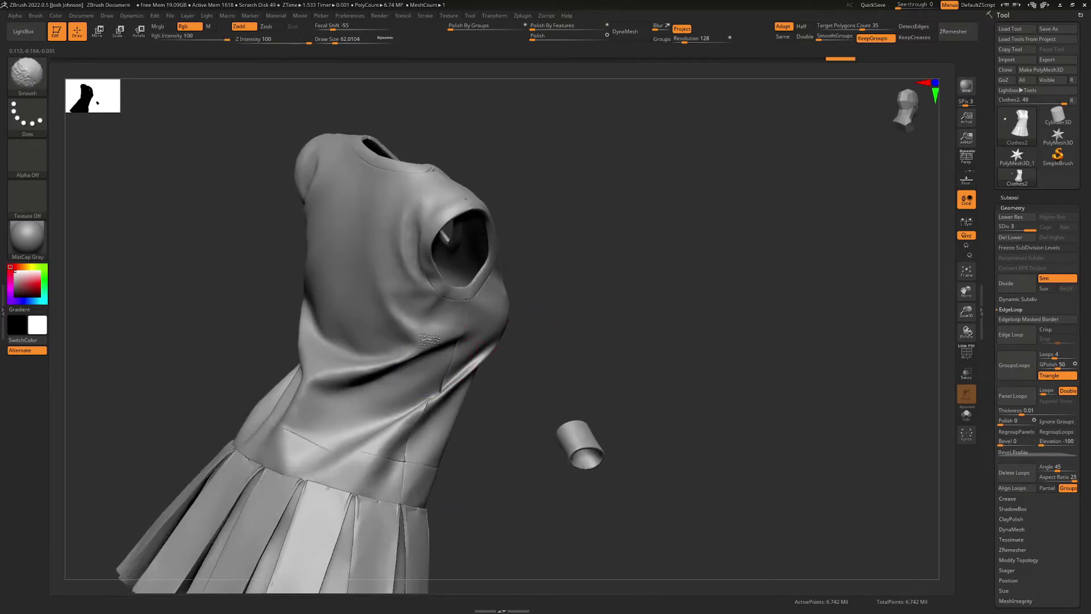
pyautogui.keyDown('ctrl'); pyautogui.moveTo(287, 401); pyautogui.dragTo(379, 507, button='right'); pyautogui.keyUp('ctrl')
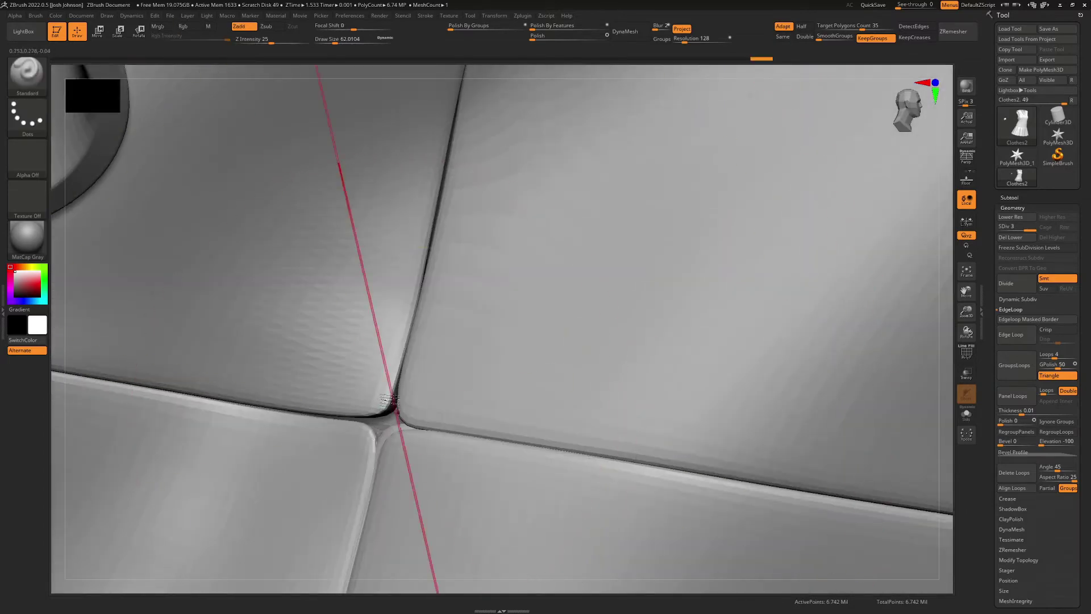
pyautogui.moveTo(401, 406); pyautogui.dragTo(396, 390, button='right')
pyautogui.press('f')
pyautogui.moveTo(483, 363); pyautogui.dragTo(572, 337, button='right')
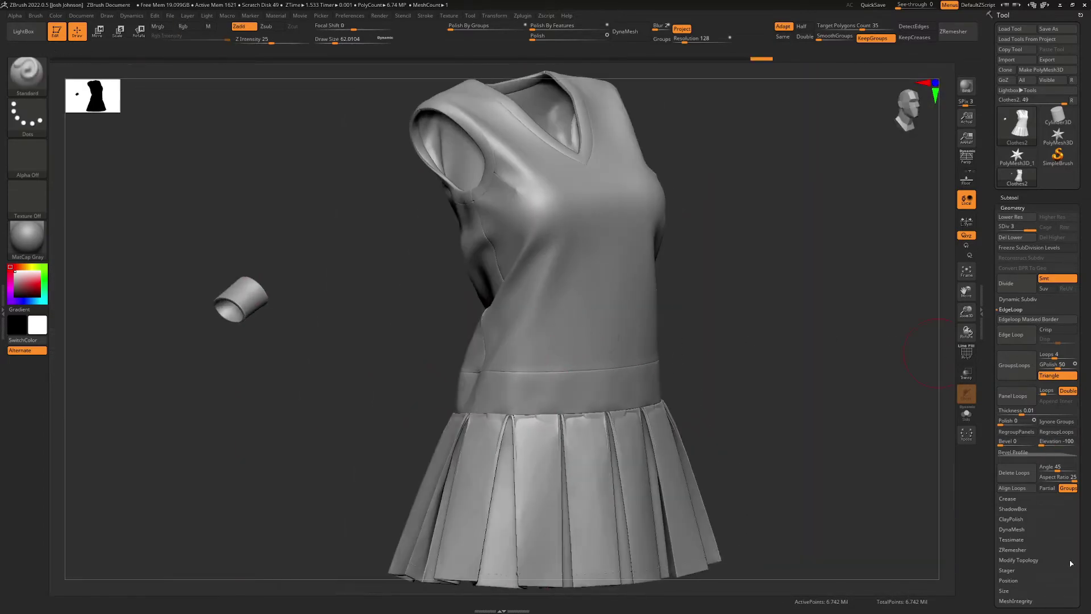
# Step: Inflate the whole dress slightly with the Inflate deformation
pyautogui.scroll(-5, 1062, 561)
pyautogui.click(1017, 455)
pyautogui.moveTo(866, 355); pyautogui.dragTo(860, 383, button='right')
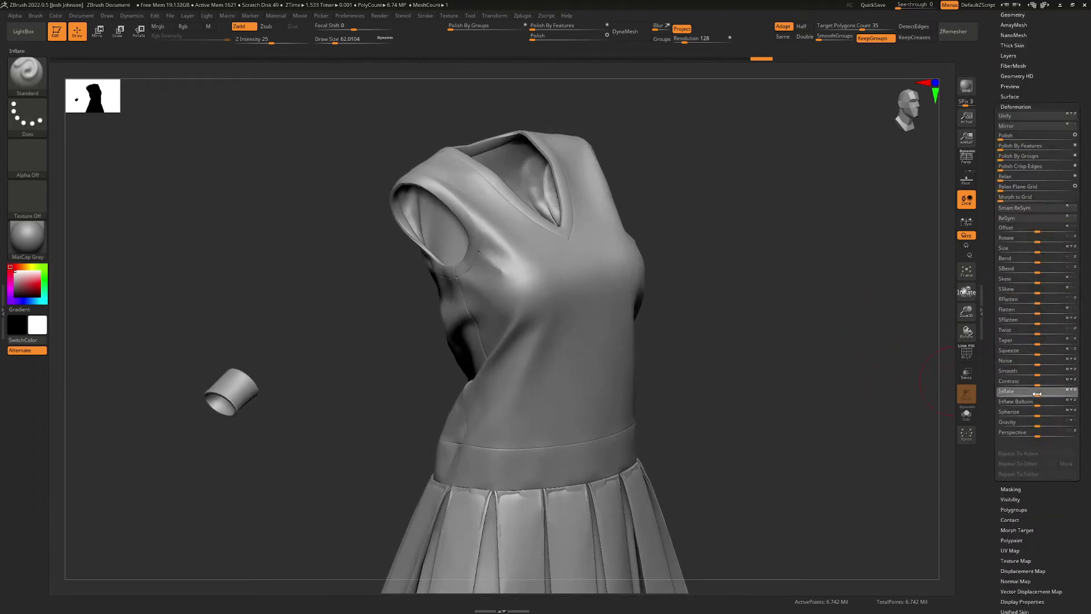
pyautogui.moveTo(1037, 394); pyautogui.dragTo(1039, 393)
pyautogui.moveTo(855, 300); pyautogui.dragTo(801, 347)
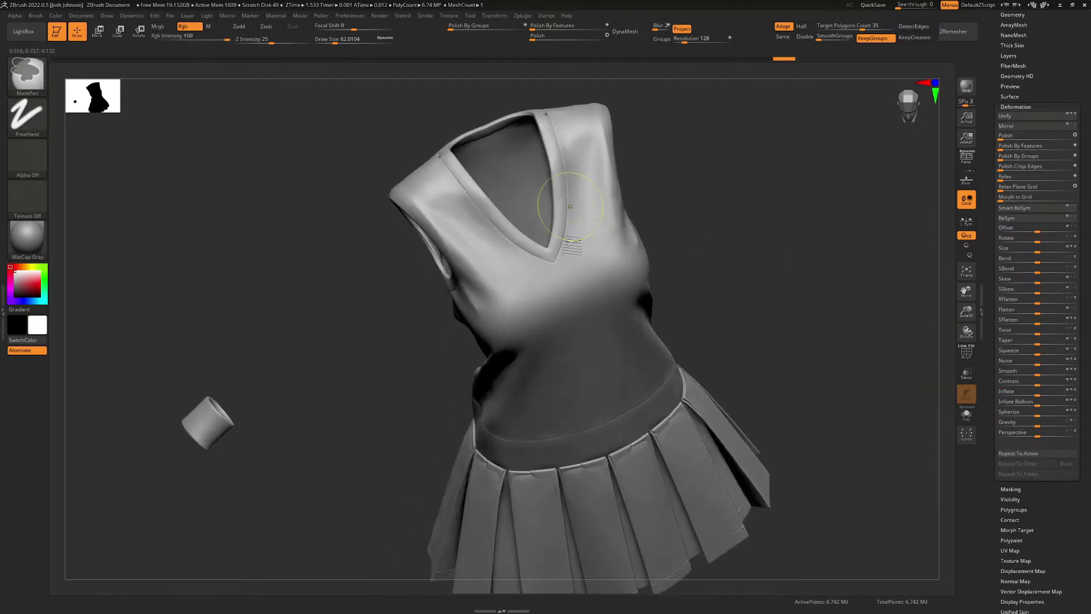
# Step: Compare the neckline and shoulder seams with and without the inflation by undoing and redoing it
pyautogui.keyDown('ctrl'); pyautogui.moveTo(571, 206); pyautogui.dragTo(597, 398, button='right'); pyautogui.keyUp('ctrl')
pyautogui.moveTo(557, 245)
pyautogui.keyDown('ctrl'); pyautogui.mouseDown(button='right')
pyautogui.moveTo(550, 408)
pyautogui.moveTo(537, 415)
pyautogui.moveTo(515, 208)
pyautogui.moveTo(541, 302)
pyautogui.moveTo(521, 298)
pyautogui.moveTo(519, 248)
pyautogui.moveTo(579, 419)
pyautogui.moveTo(549, 341)
pyautogui.mouseUp(button='right'); pyautogui.keyUp('ctrl')
pyautogui.hotkey('ctrl', 'z')
pyautogui.hotkey('ctrl', 'shift', 'z')
pyautogui.keyDown('ctrl'); pyautogui.moveTo(548, 341); pyautogui.dragTo(581, 458, button='right'); pyautogui.keyUp('ctrl')
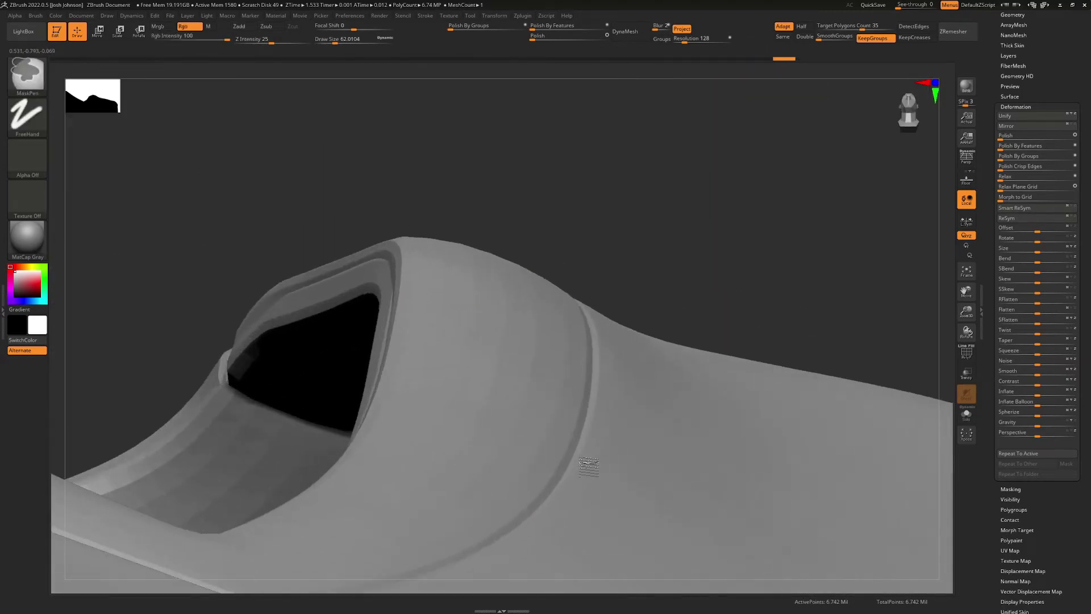
pyautogui.moveTo(595, 356)
pyautogui.mouseDown(button='right')
pyautogui.moveTo(574, 448)
pyautogui.moveTo(563, 153)
pyautogui.moveTo(591, 201)
pyautogui.mouseUp(button='right')
pyautogui.hotkey('ctrl', 'z')
pyautogui.hotkey('ctrl', 'shift', 'z')
# Step: Reduce the brush's draw size to about 18 for the small gap where the trim and shoulder seams meet
pyautogui.hotkey('shift', 'f')
pyautogui.hotkey('shift', 'f')
pyautogui.press('s')
pyautogui.moveTo(602, 261); pyautogui.dragTo(576, 259)
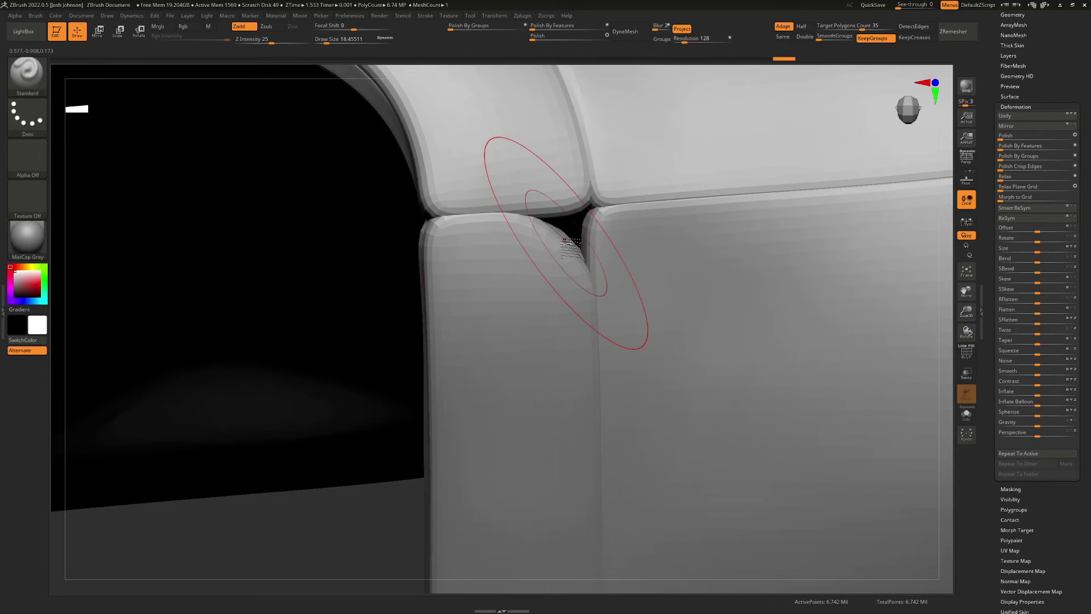
pyautogui.press('f')
pyautogui.moveTo(511, 295); pyautogui.dragTo(571, 391, button='right')
pyautogui.moveTo(571, 392)
pyautogui.mouseDown()
pyautogui.moveTo(545, 366)
pyautogui.moveTo(539, 441)
pyautogui.moveTo(591, 394)
pyautogui.mouseUp()
pyautogui.moveTo(591, 393)
pyautogui.mouseDown(button='right')
pyautogui.moveTo(574, 369)
pyautogui.moveTo(540, 367)
pyautogui.moveTo(468, 465)
pyautogui.mouseUp(button='right')
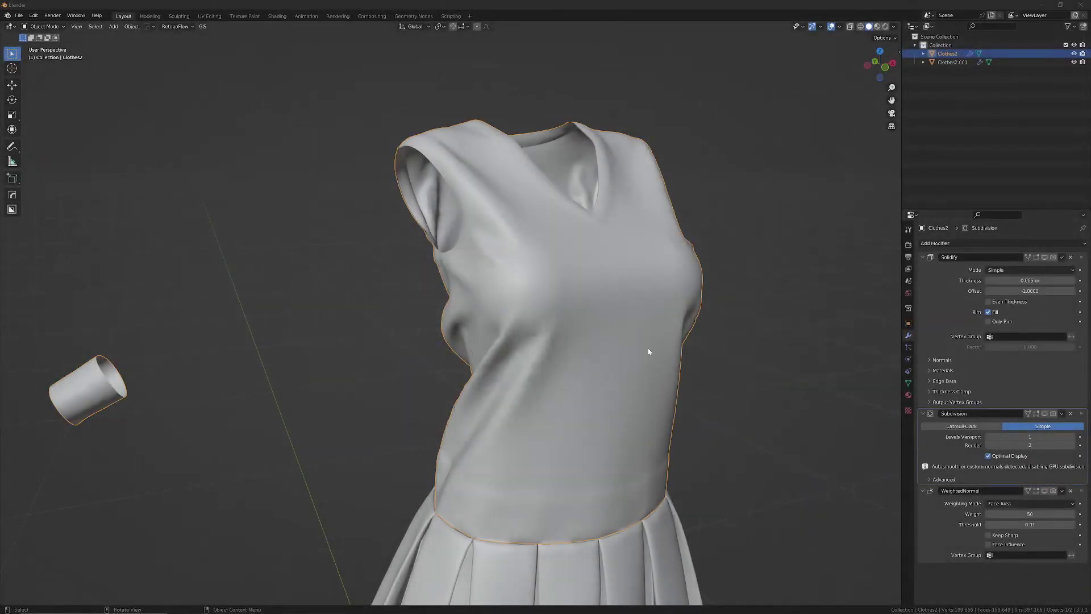
# Step: In Blender, enable the Solidify, Subdivision and WeightedNormal modifiers of Clothes2 for both viewport and render
pyautogui.moveTo(647, 349); pyautogui.dragTo(670, 358, button='middle')
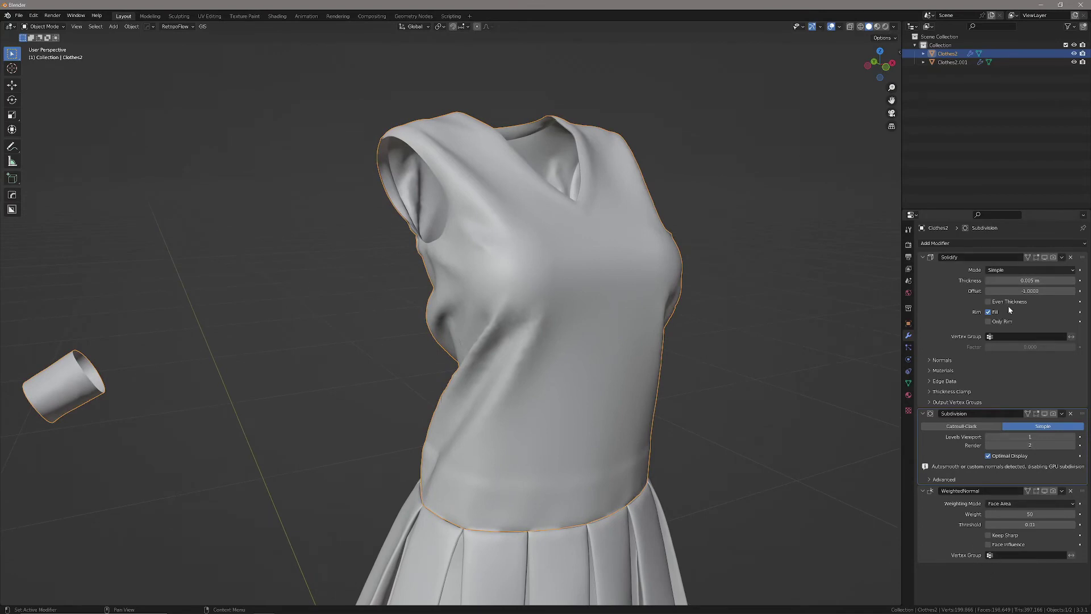
pyautogui.click(1046, 258)
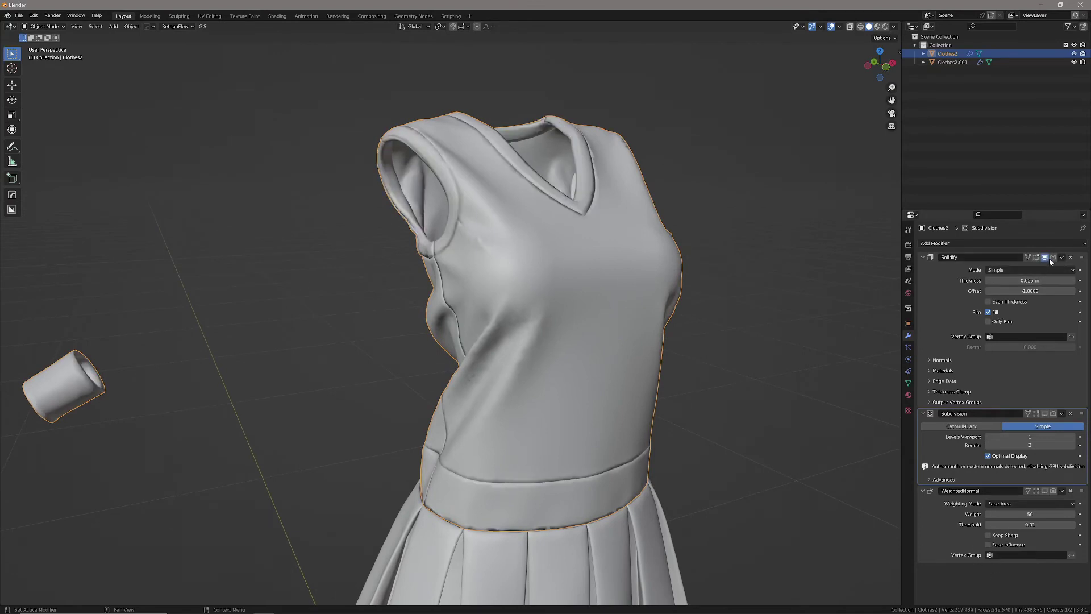
pyautogui.moveTo(769, 248)
pyautogui.mouseDown(button='middle')
pyautogui.moveTo(730, 245)
pyautogui.moveTo(756, 251)
pyautogui.mouseUp(button='middle')
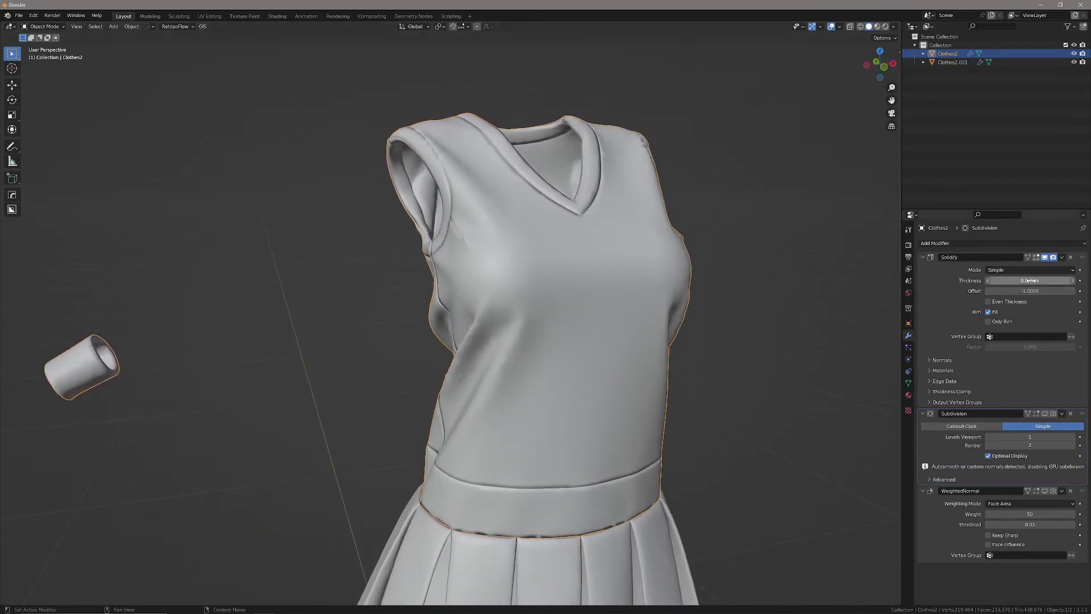
pyautogui.moveTo(887, 290); pyautogui.dragTo(787, 295, button='middle')
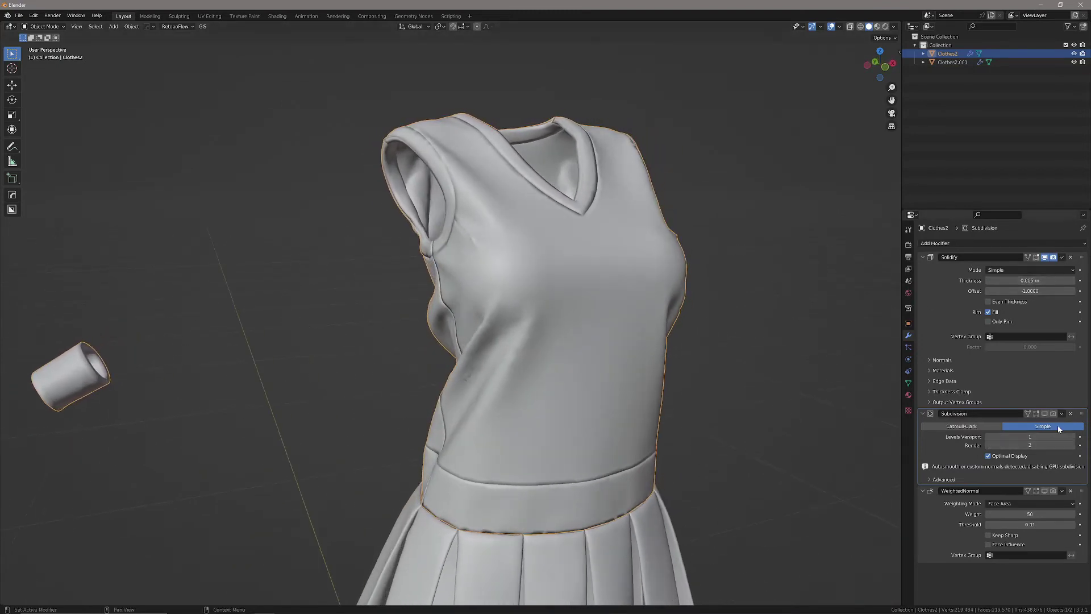
pyautogui.click(1045, 414)
pyautogui.keyDown('shift'); pyautogui.moveTo(567, 364); pyautogui.dragTo(562, 351, button='middle'); pyautogui.keyUp('shift')
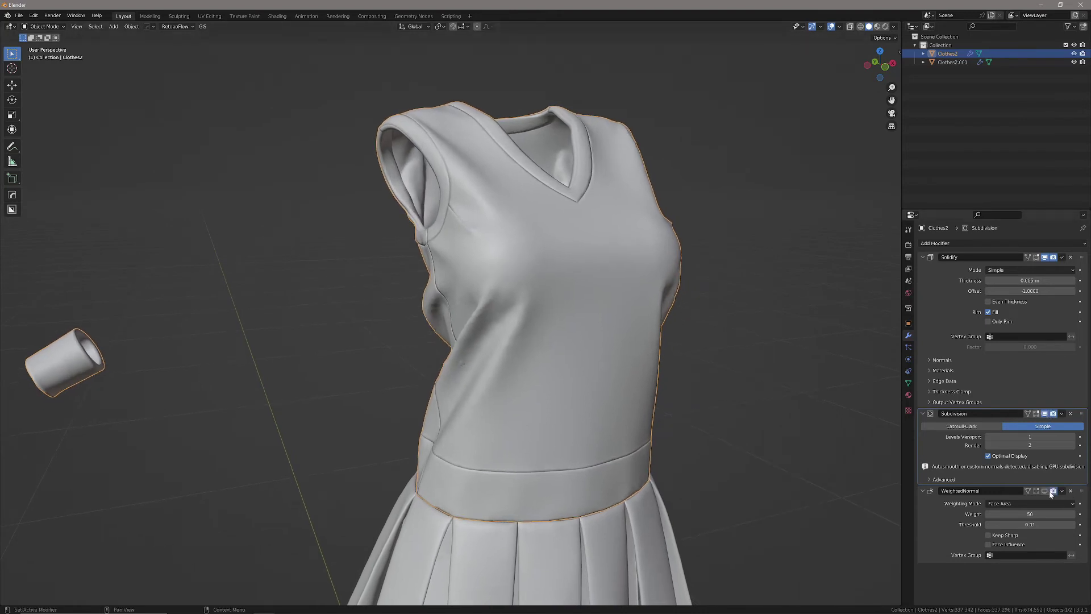
# Step: Examine the side seam and diagonal folds of the bodice up close for uneven or rough surface areas
pyautogui.moveTo(555, 354); pyautogui.dragTo(541, 255, button='middle')
pyautogui.moveTo(409, 379); pyautogui.dragTo(503, 396, button='middle')
pyautogui.scroll(4, 492, 310)
pyautogui.scroll(2, 502, 323)
pyautogui.scroll(4, 527, 335)
pyautogui.scroll(-6, 528, 335)
pyautogui.scroll(3, 585, 360)
pyautogui.scroll(4, 502, 396)
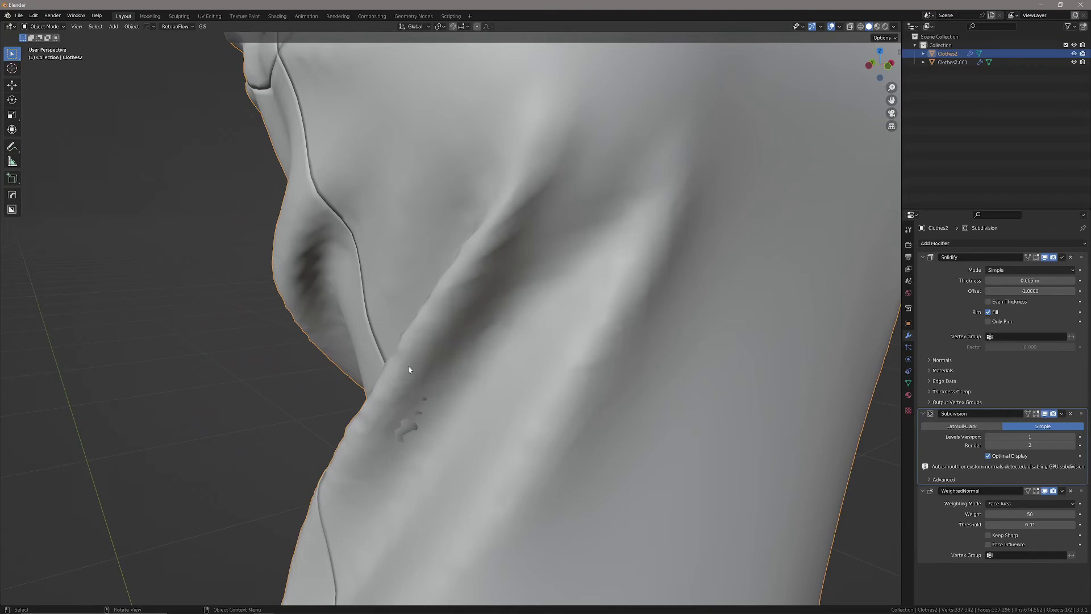
pyautogui.scroll(-3, 425, 339)
pyautogui.moveTo(414, 402); pyautogui.dragTo(558, 370, button='middle')
pyautogui.scroll(-4, 558, 370)
pyautogui.moveTo(516, 259)
pyautogui.mouseDown(button='middle')
pyautogui.moveTo(433, 246)
pyautogui.moveTo(619, 335)
pyautogui.moveTo(577, 318)
pyautogui.mouseUp(button='middle')
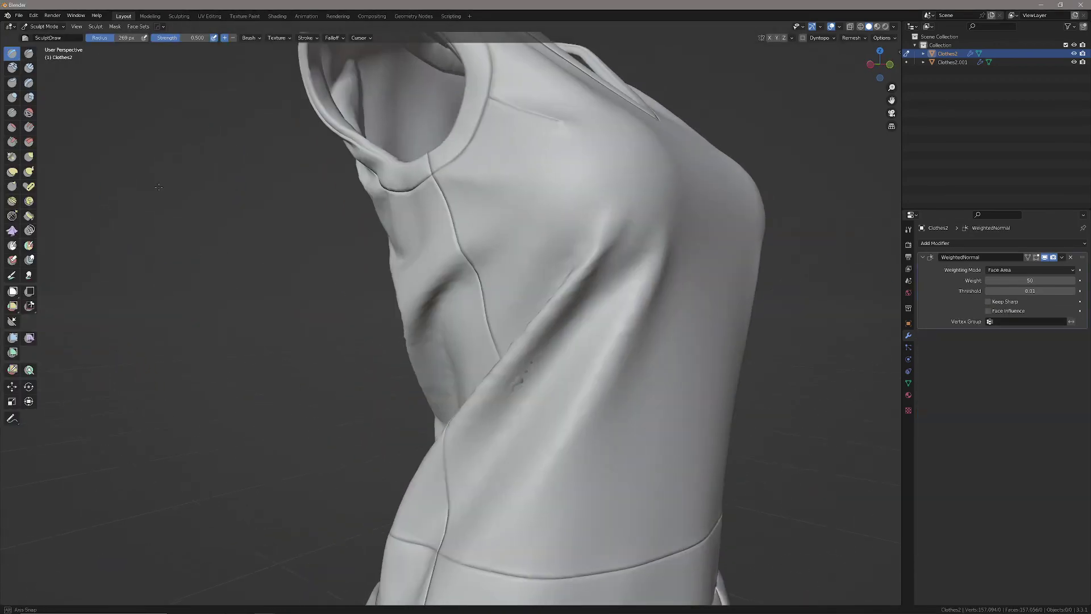
# Step: Smooth the diagonal folds running from the bust to the side seam with the Smooth brush in Sculpt Mode
pyautogui.moveTo(158, 187); pyautogui.dragTo(154, 187, button='middle')
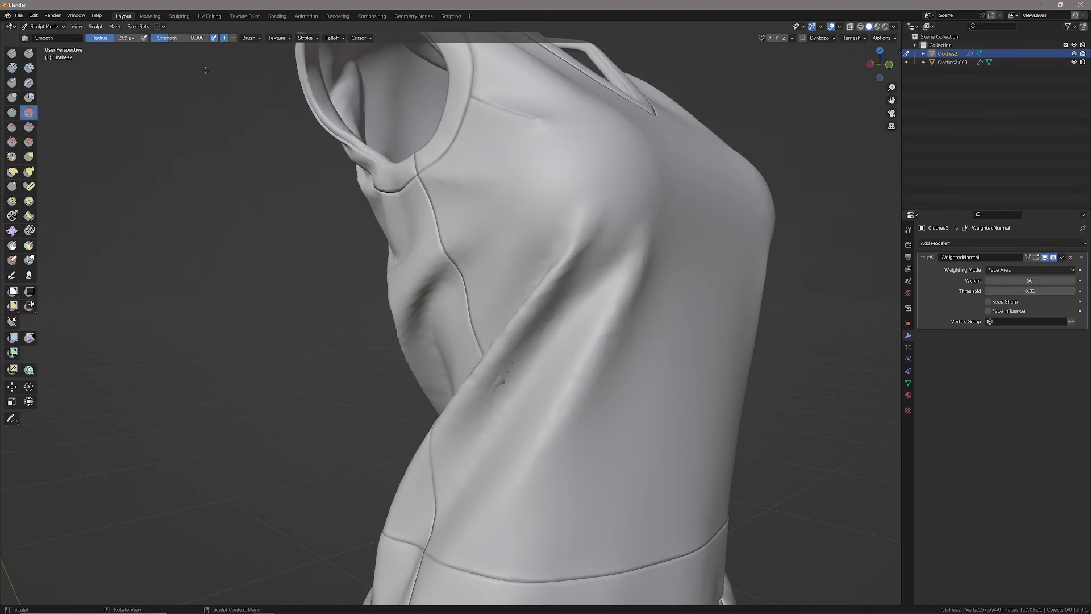
pyautogui.moveTo(512, 334); pyautogui.dragTo(594, 227)
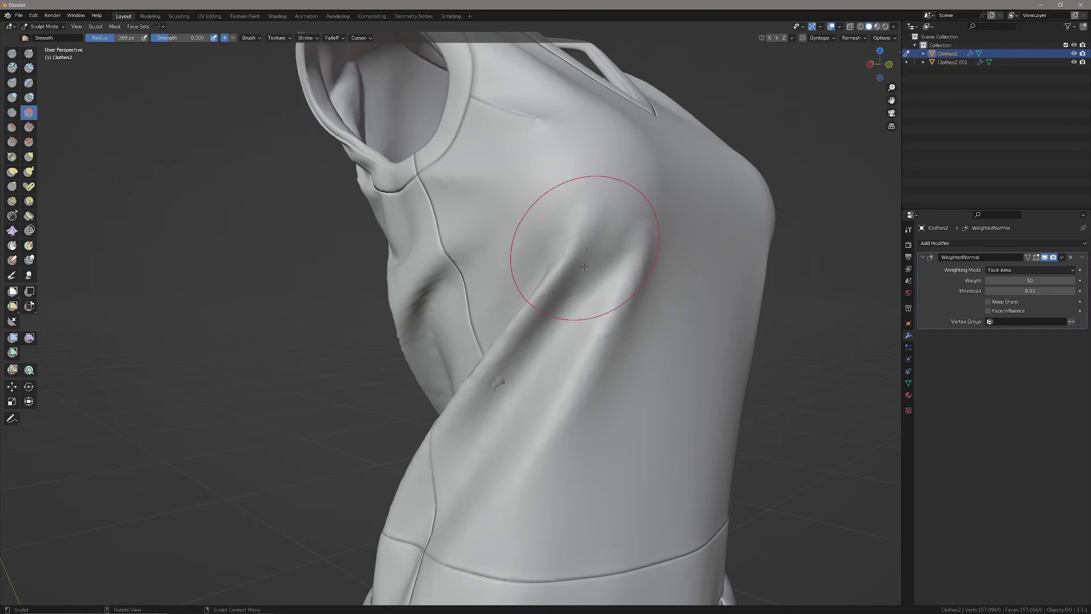
pyautogui.moveTo(598, 294); pyautogui.dragTo(527, 459)
# Step: Smooth the matching diagonal folds on the opposite side of the bodice with the Smooth brush
pyautogui.scroll(-3, 569, 221)
pyautogui.moveTo(673, 185)
pyautogui.mouseDown(button='middle')
pyautogui.moveTo(568, 222)
pyautogui.moveTo(560, 241)
pyautogui.moveTo(455, 284)
pyautogui.mouseUp(button='middle')
pyautogui.scroll(3, 568, 221)
pyautogui.moveTo(494, 421); pyautogui.dragTo(477, 356)
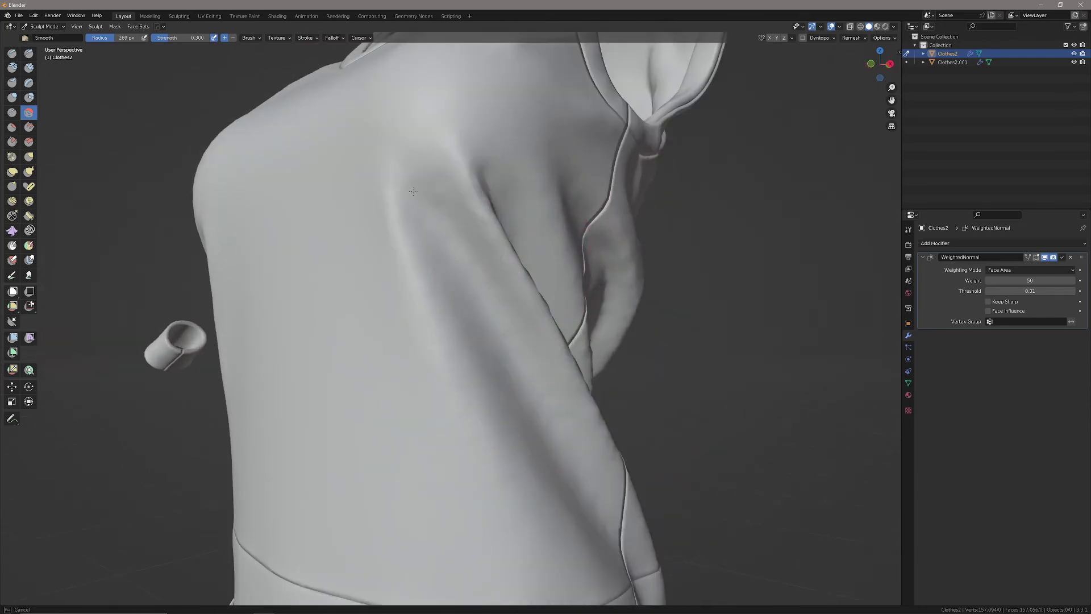
pyautogui.moveTo(387, 139)
pyautogui.mouseDown()
pyautogui.moveTo(438, 321)
pyautogui.moveTo(458, 283)
pyautogui.mouseUp()
pyautogui.moveTo(424, 174)
pyautogui.mouseDown(button='middle')
pyautogui.moveTo(390, 176)
pyautogui.moveTo(397, 261)
pyautogui.moveTo(474, 378)
pyautogui.mouseUp(button='middle')
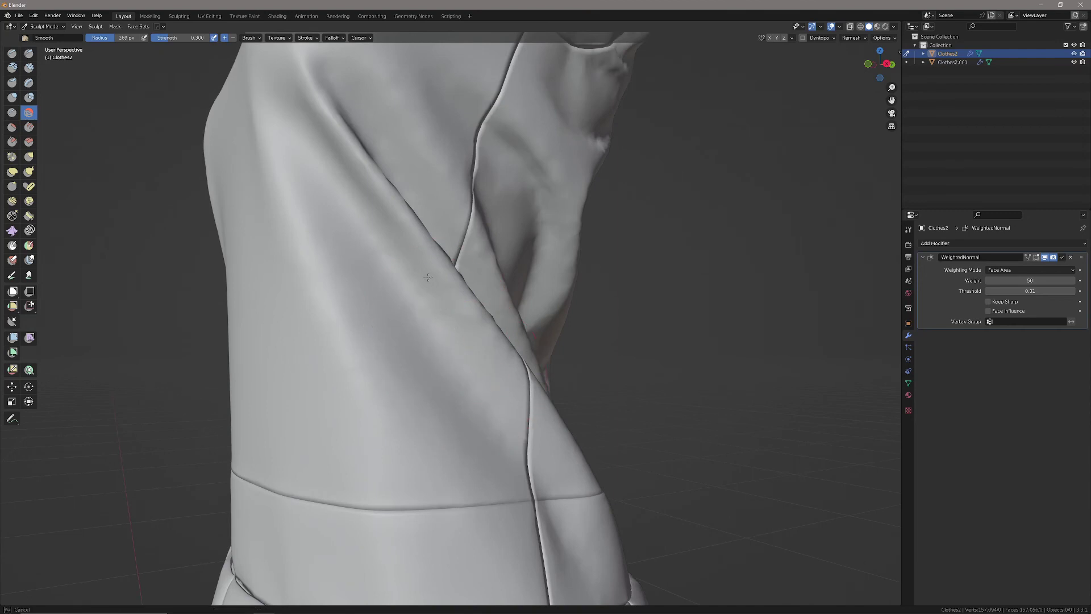